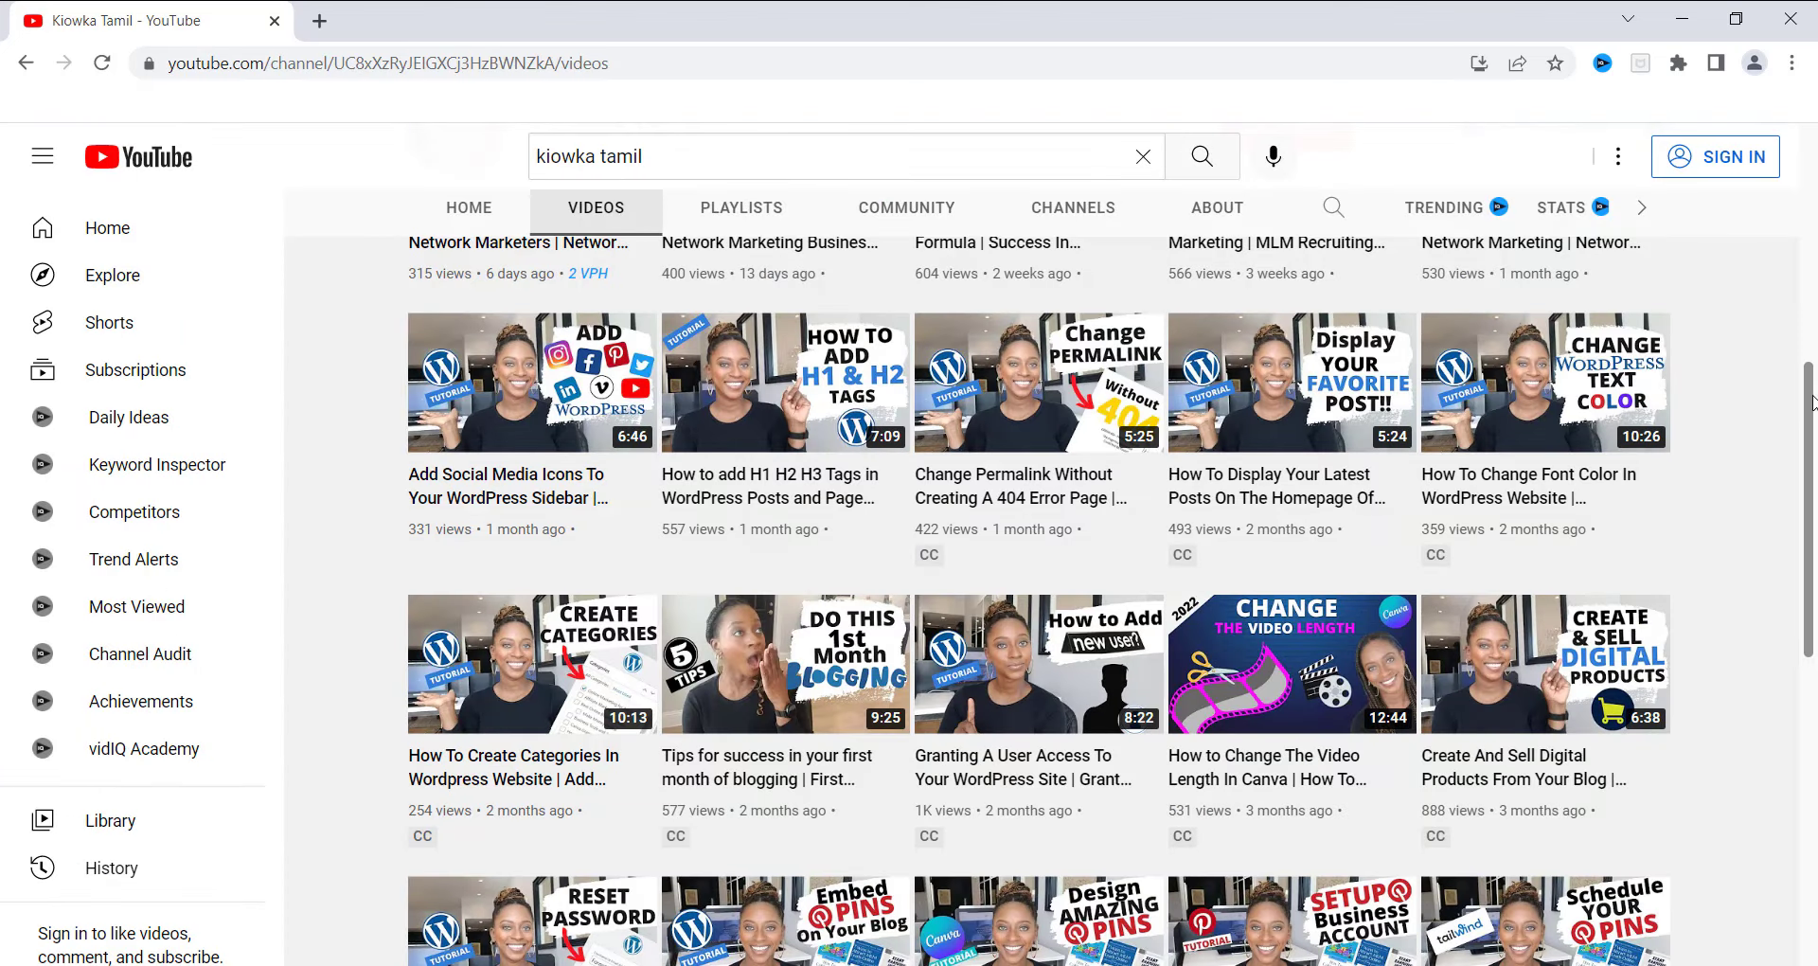
scroll(1812, 423, down, 1)
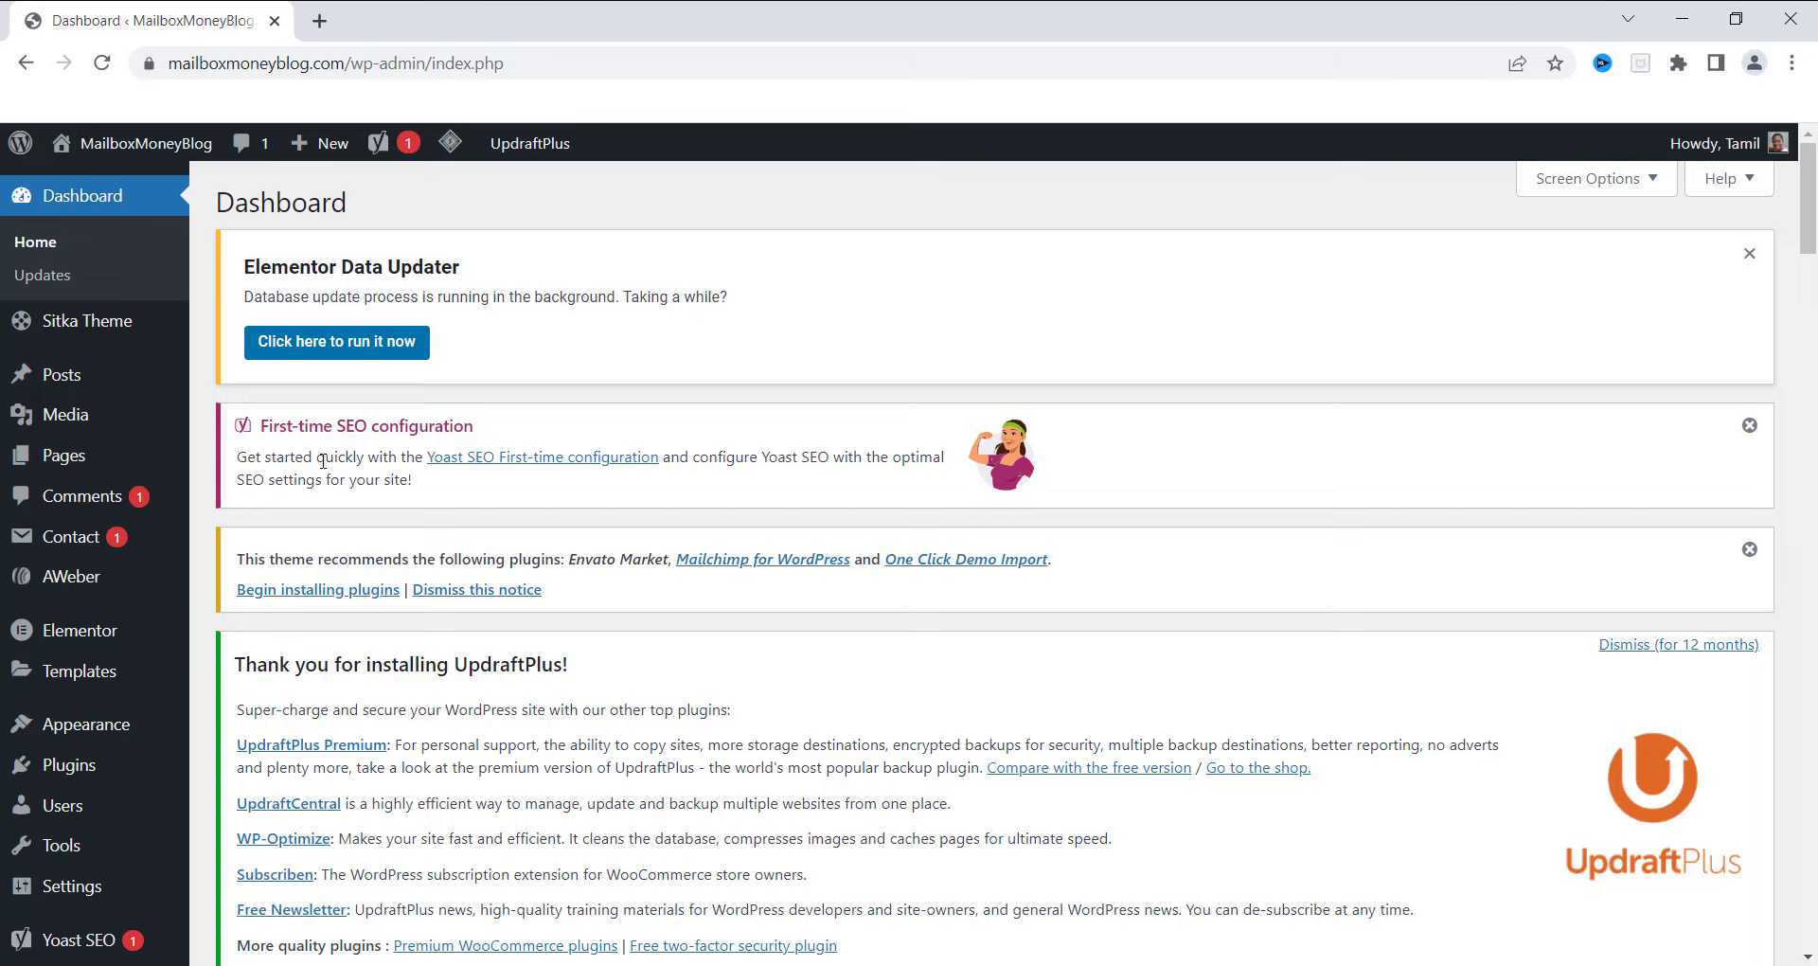
- Open the post categories page and review the existing parent categories and their subcategories
mouse_move(55, 377)
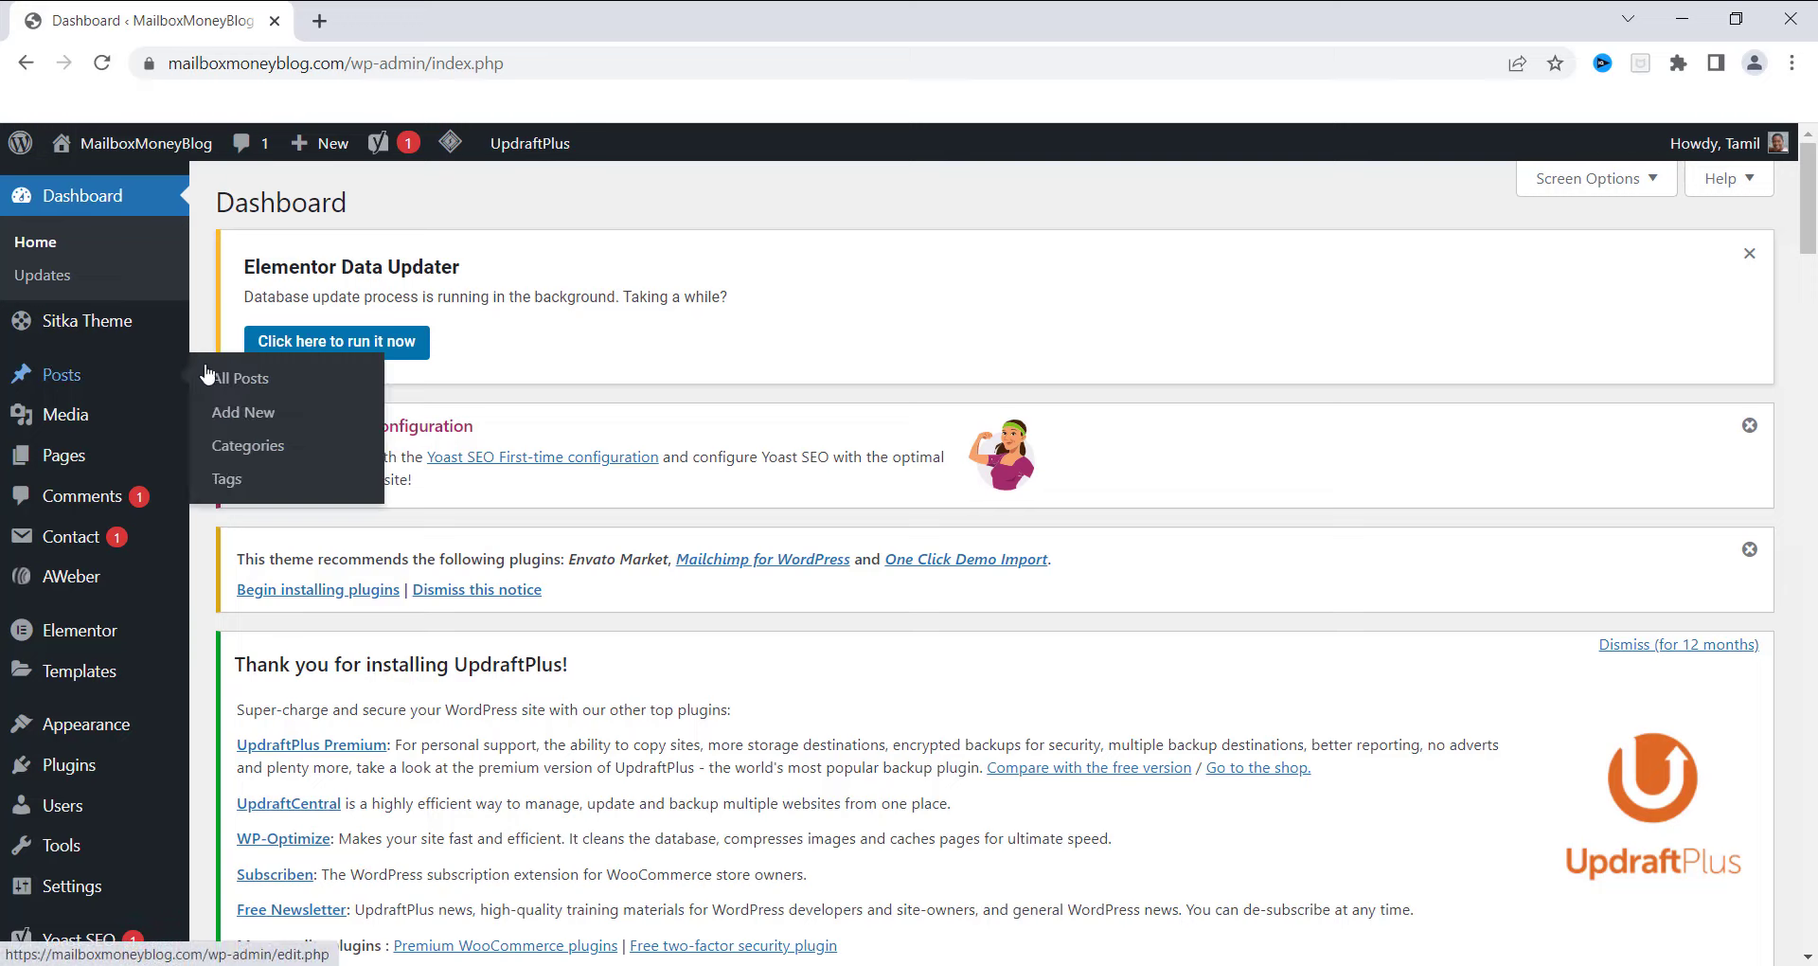
click(248, 458)
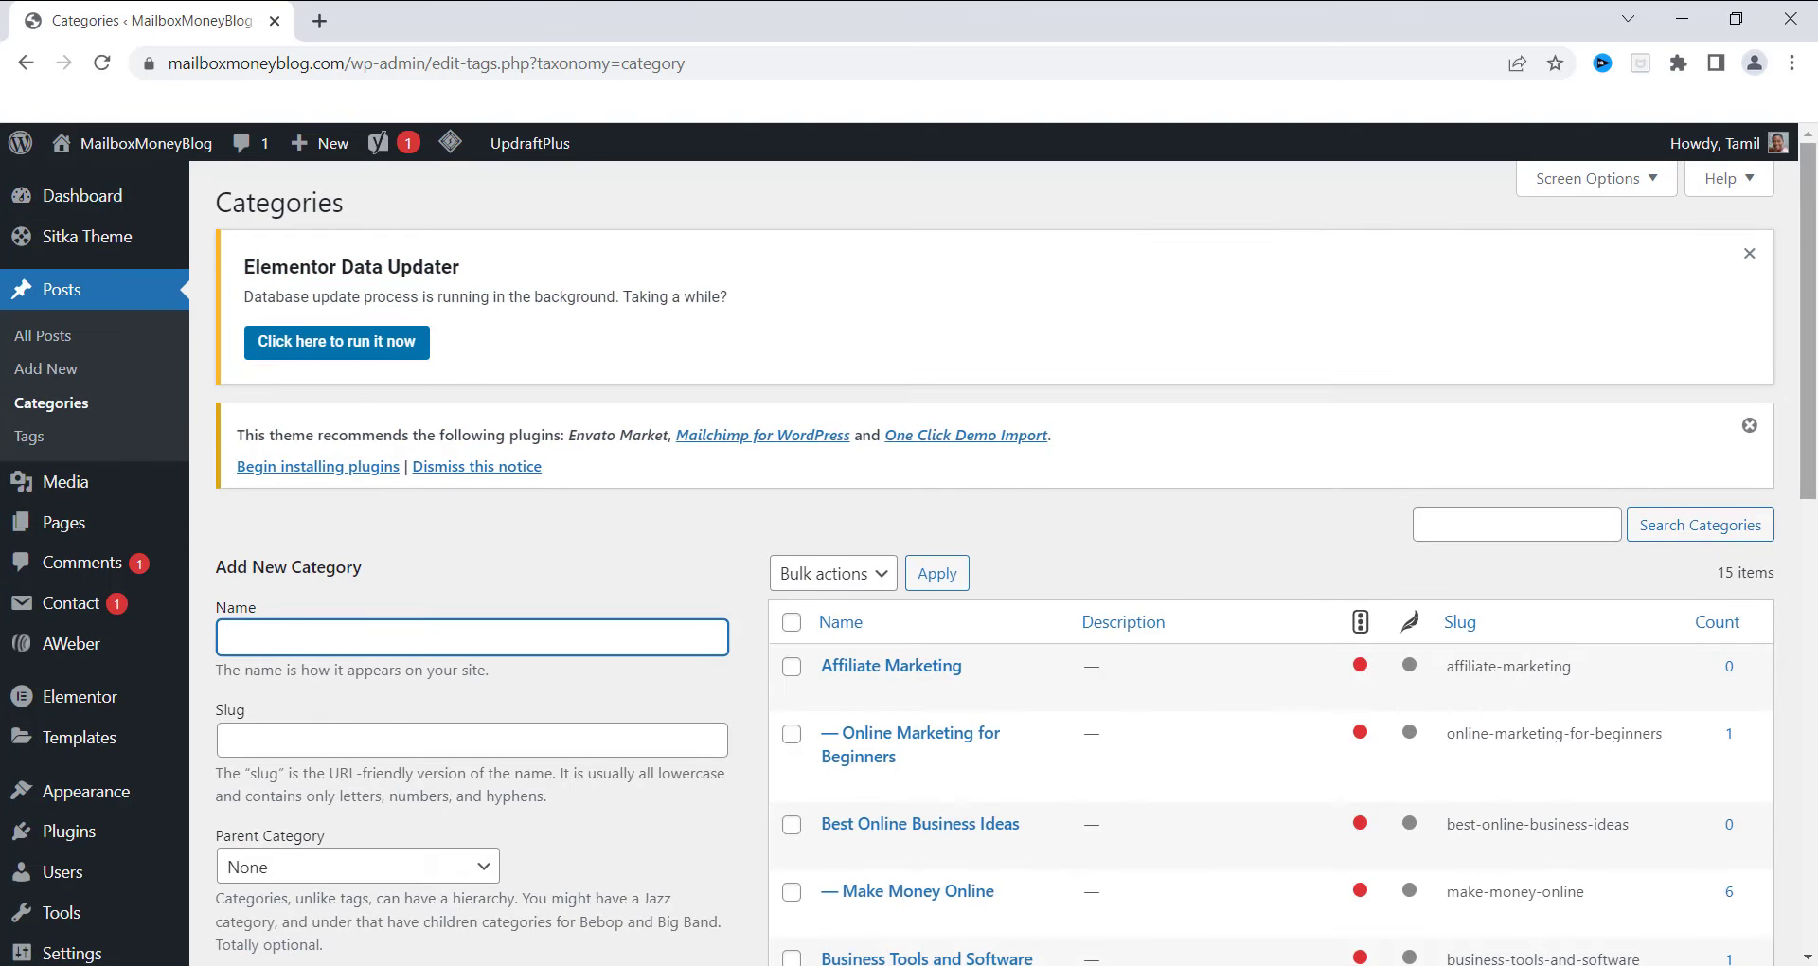
scroll(1813, 247, down, 1)
drag(1813, 246, 1814, 305)
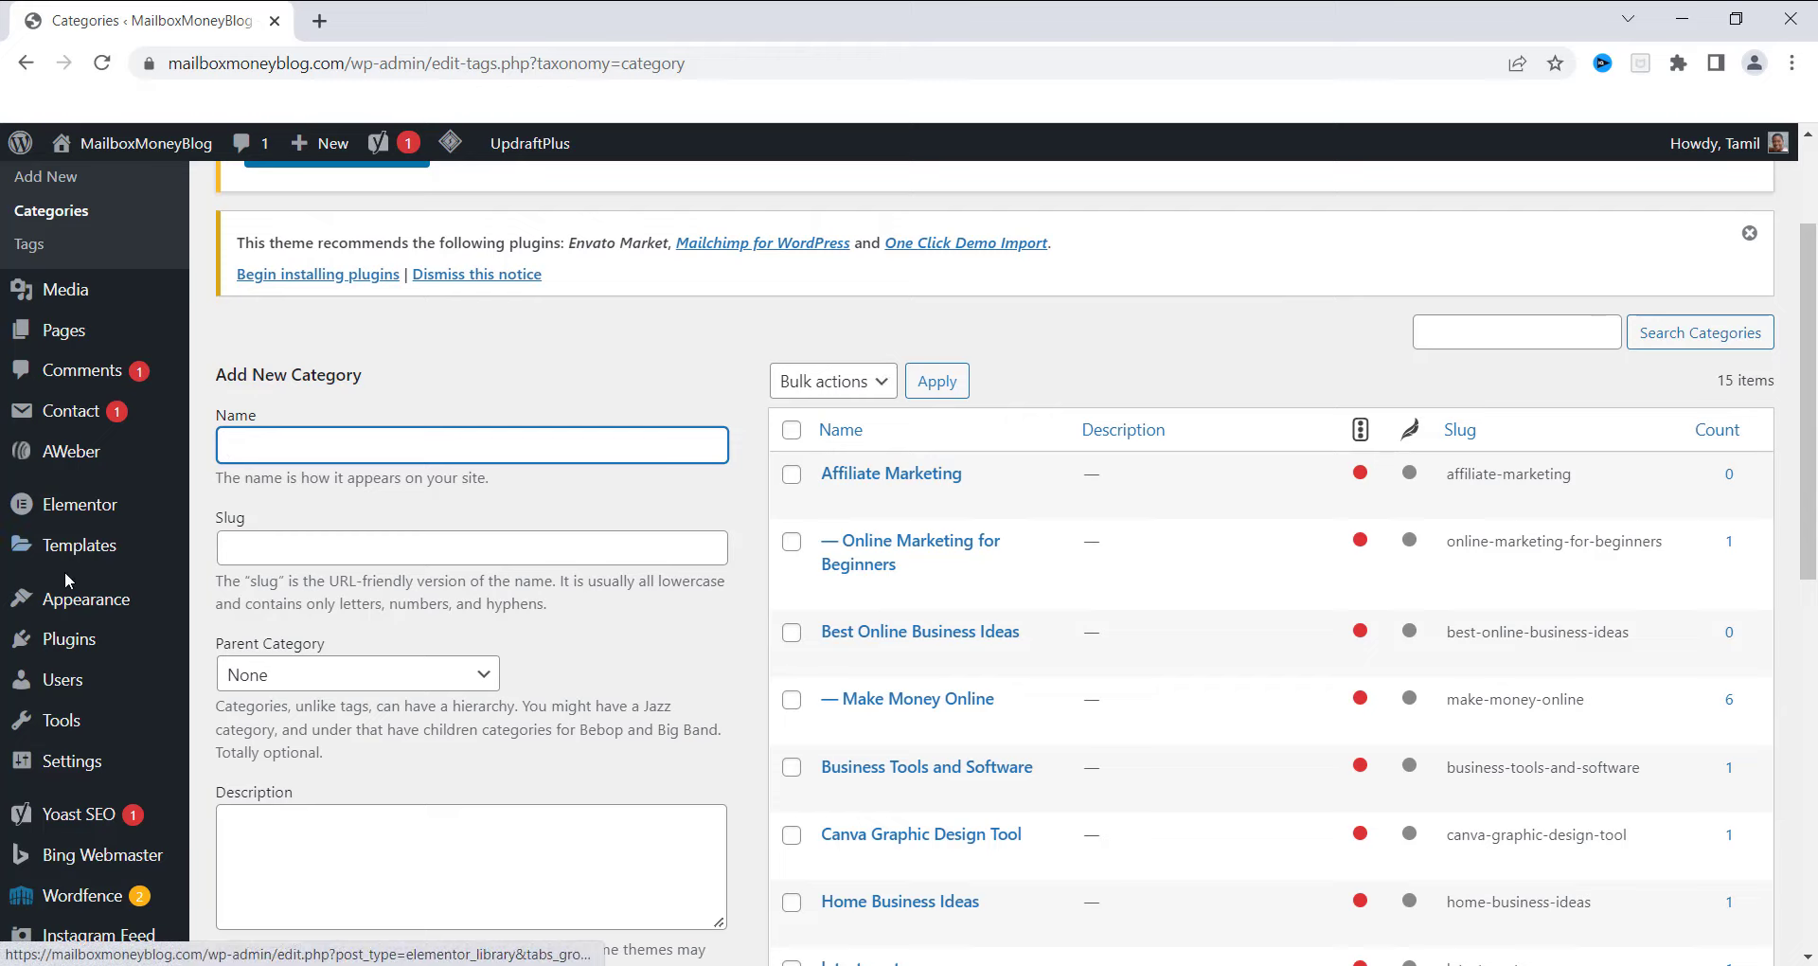
- Go to the site's menu editor and create a new menu named New Menu 1
mouse_move(74, 599)
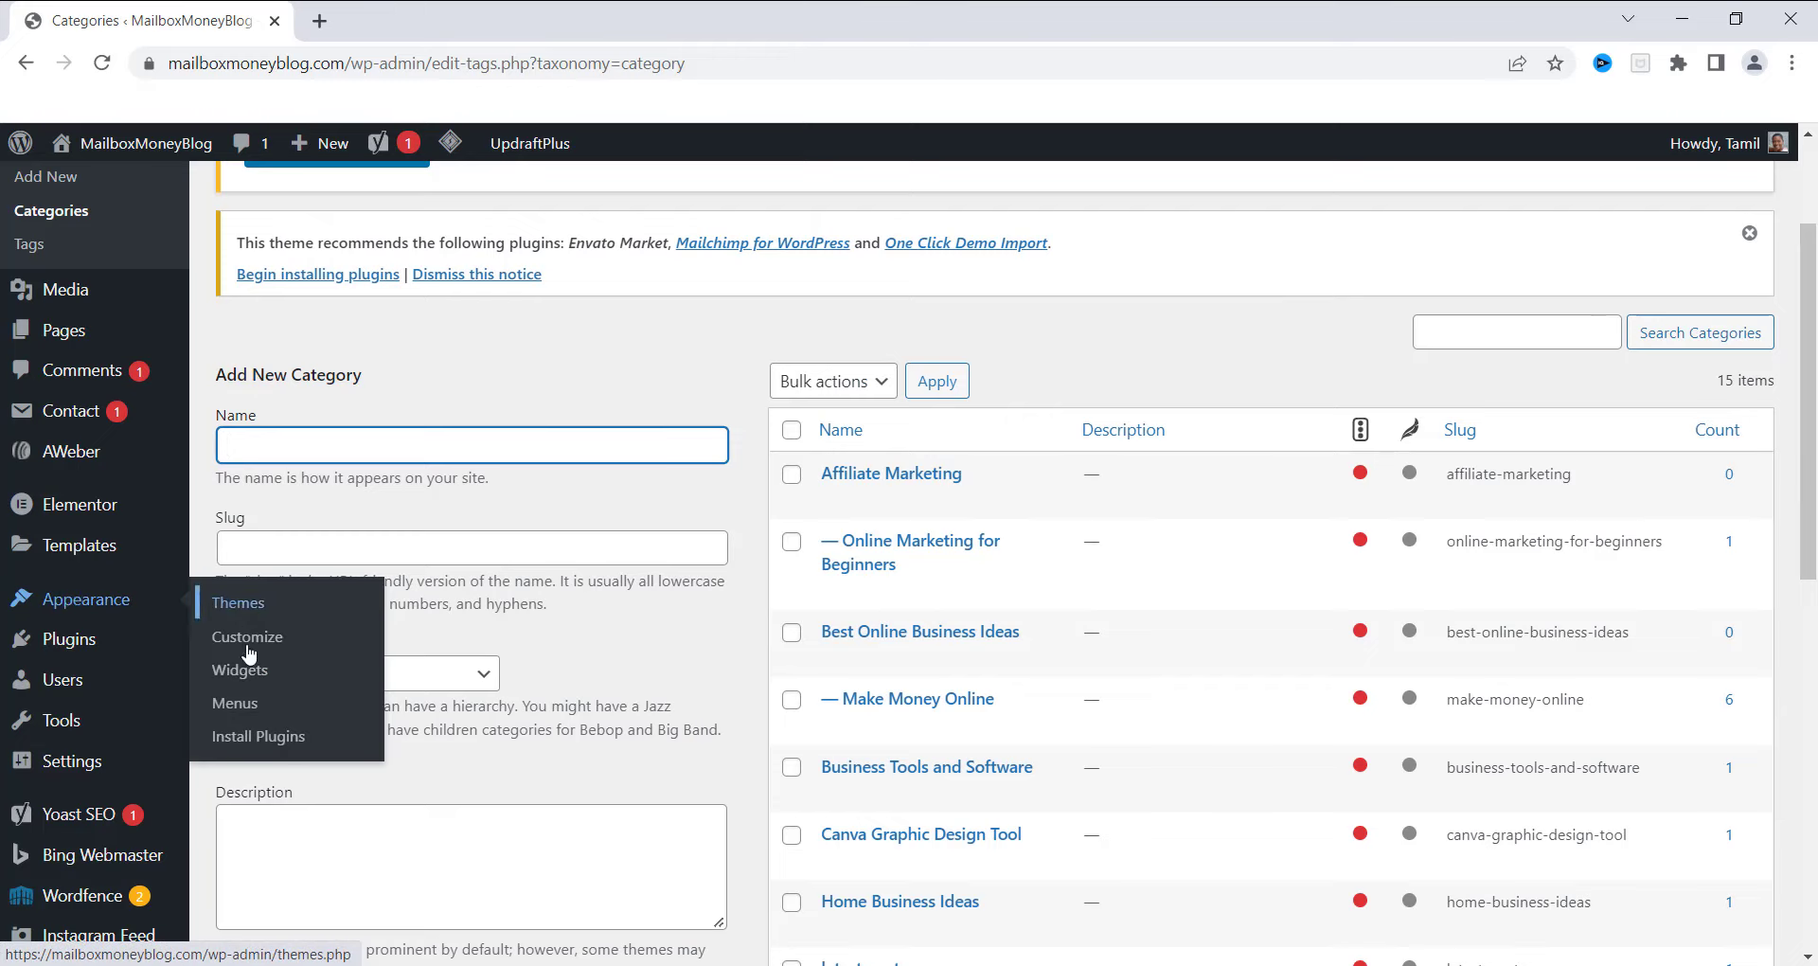
click(248, 712)
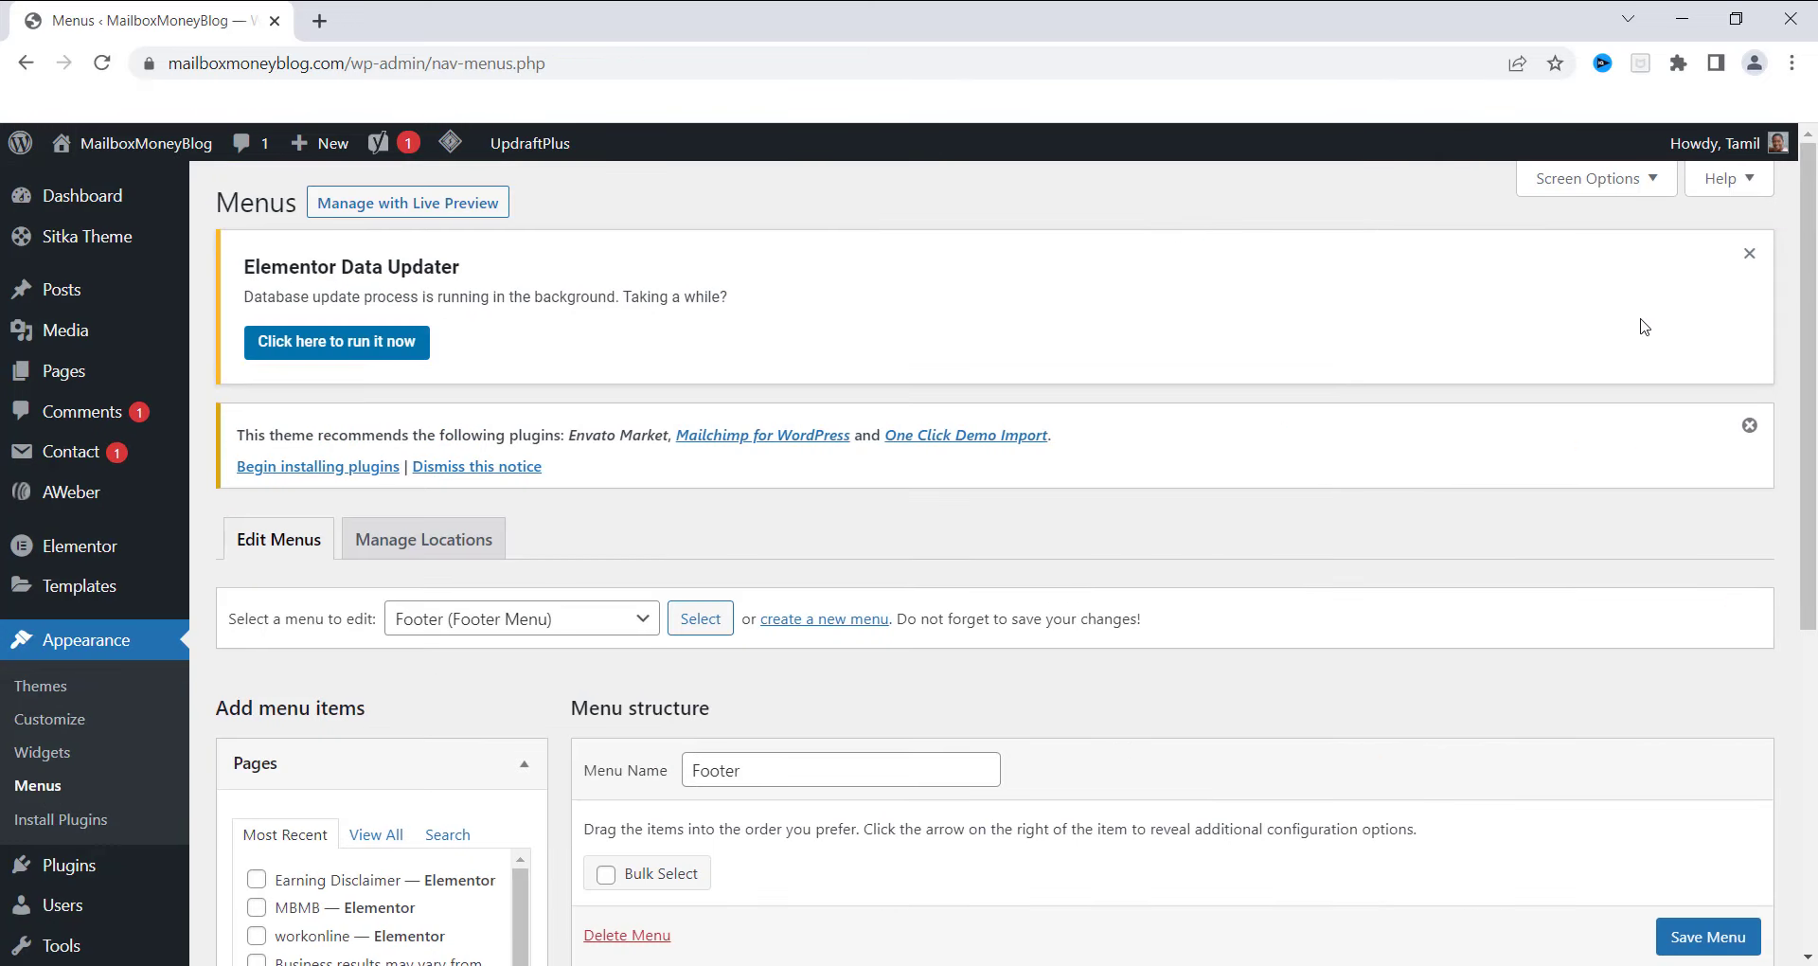
drag(1814, 203, 1815, 345)
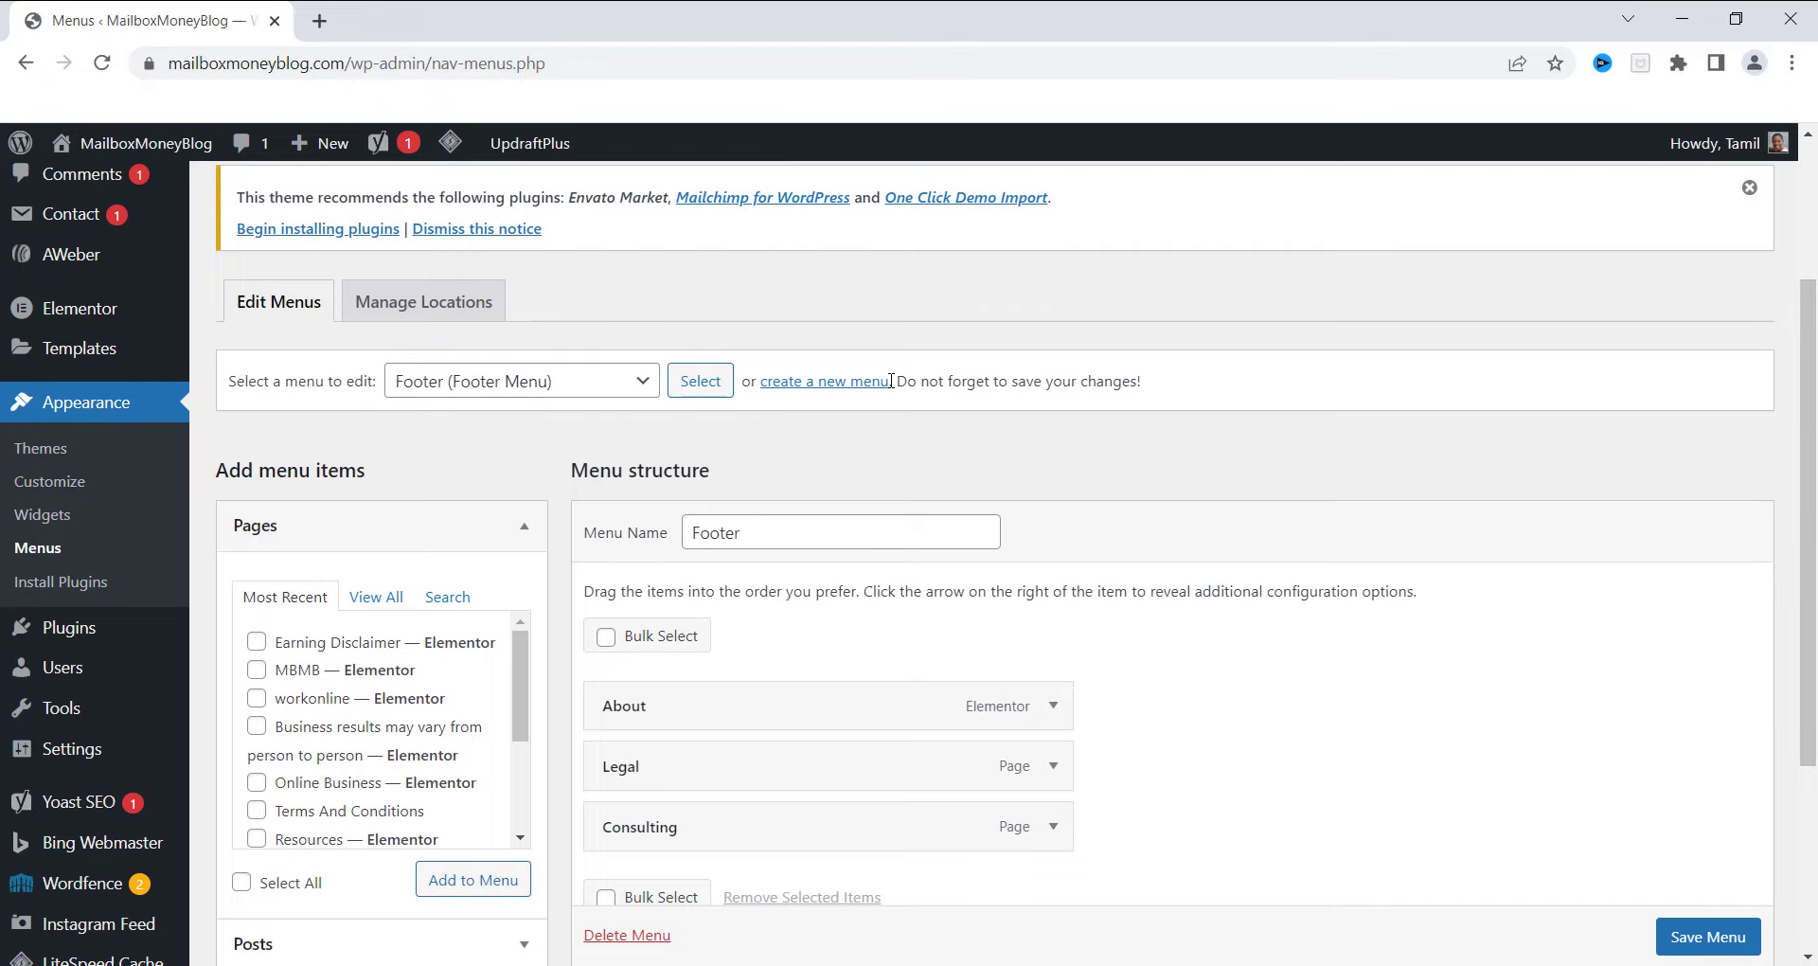
click(810, 392)
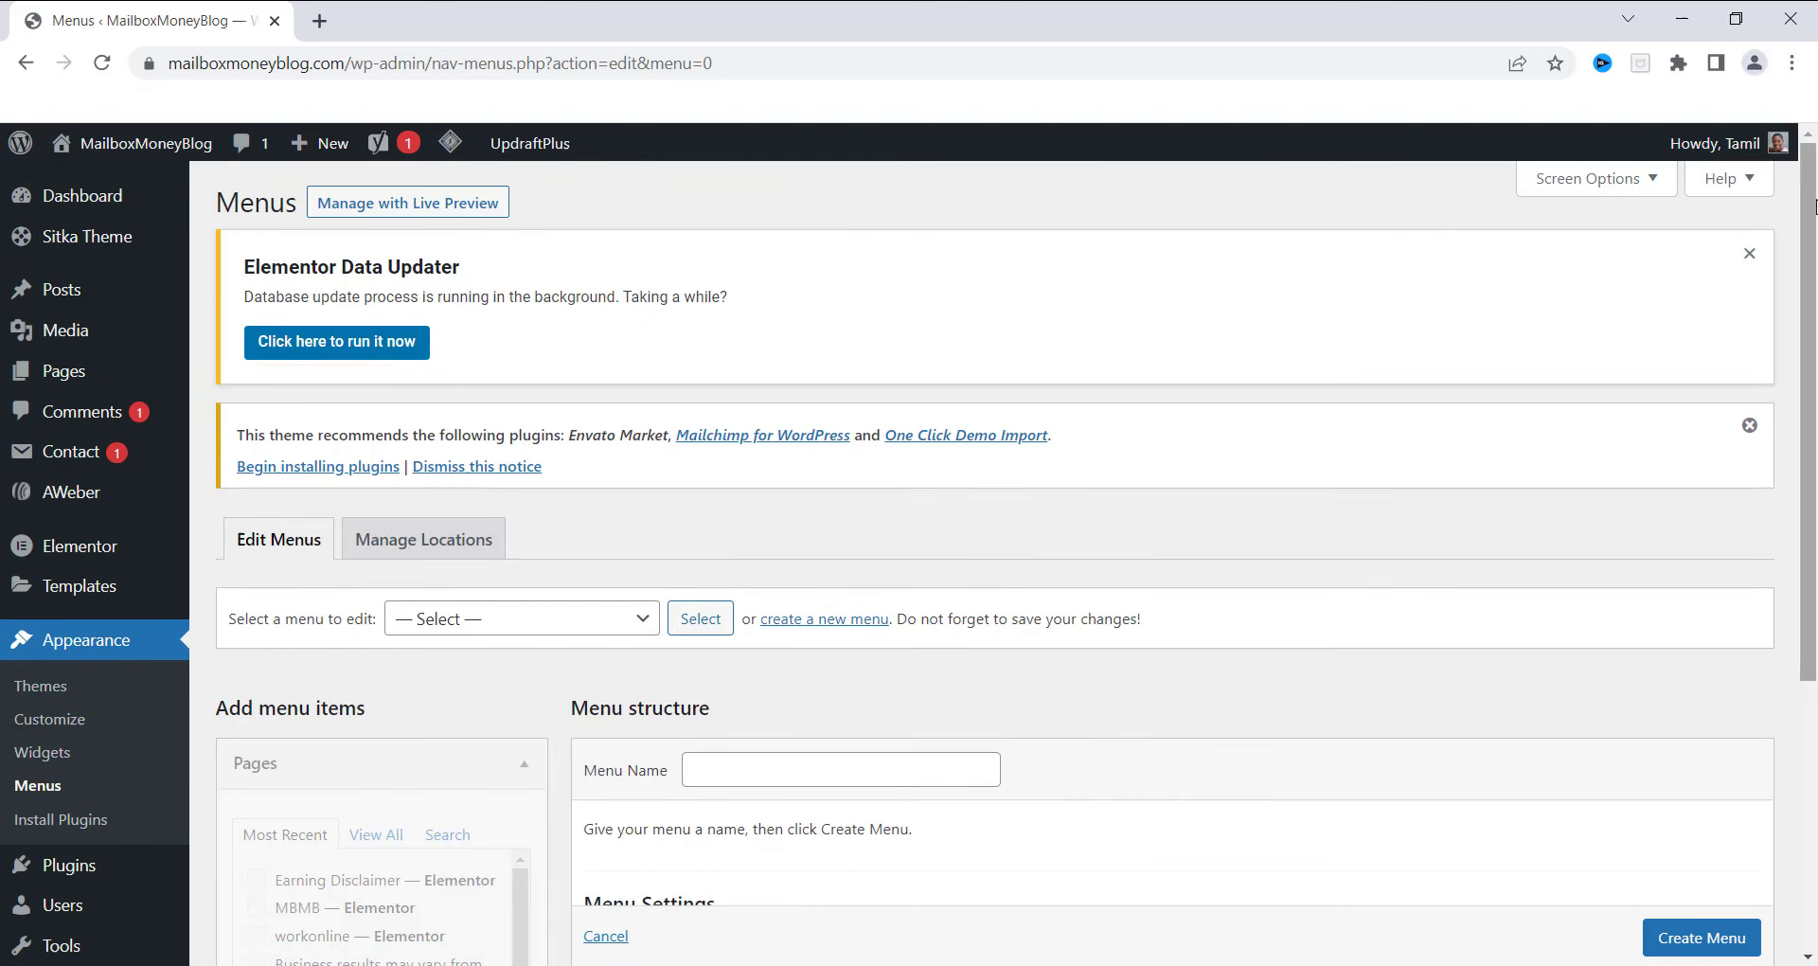
drag(1814, 205, 1815, 361)
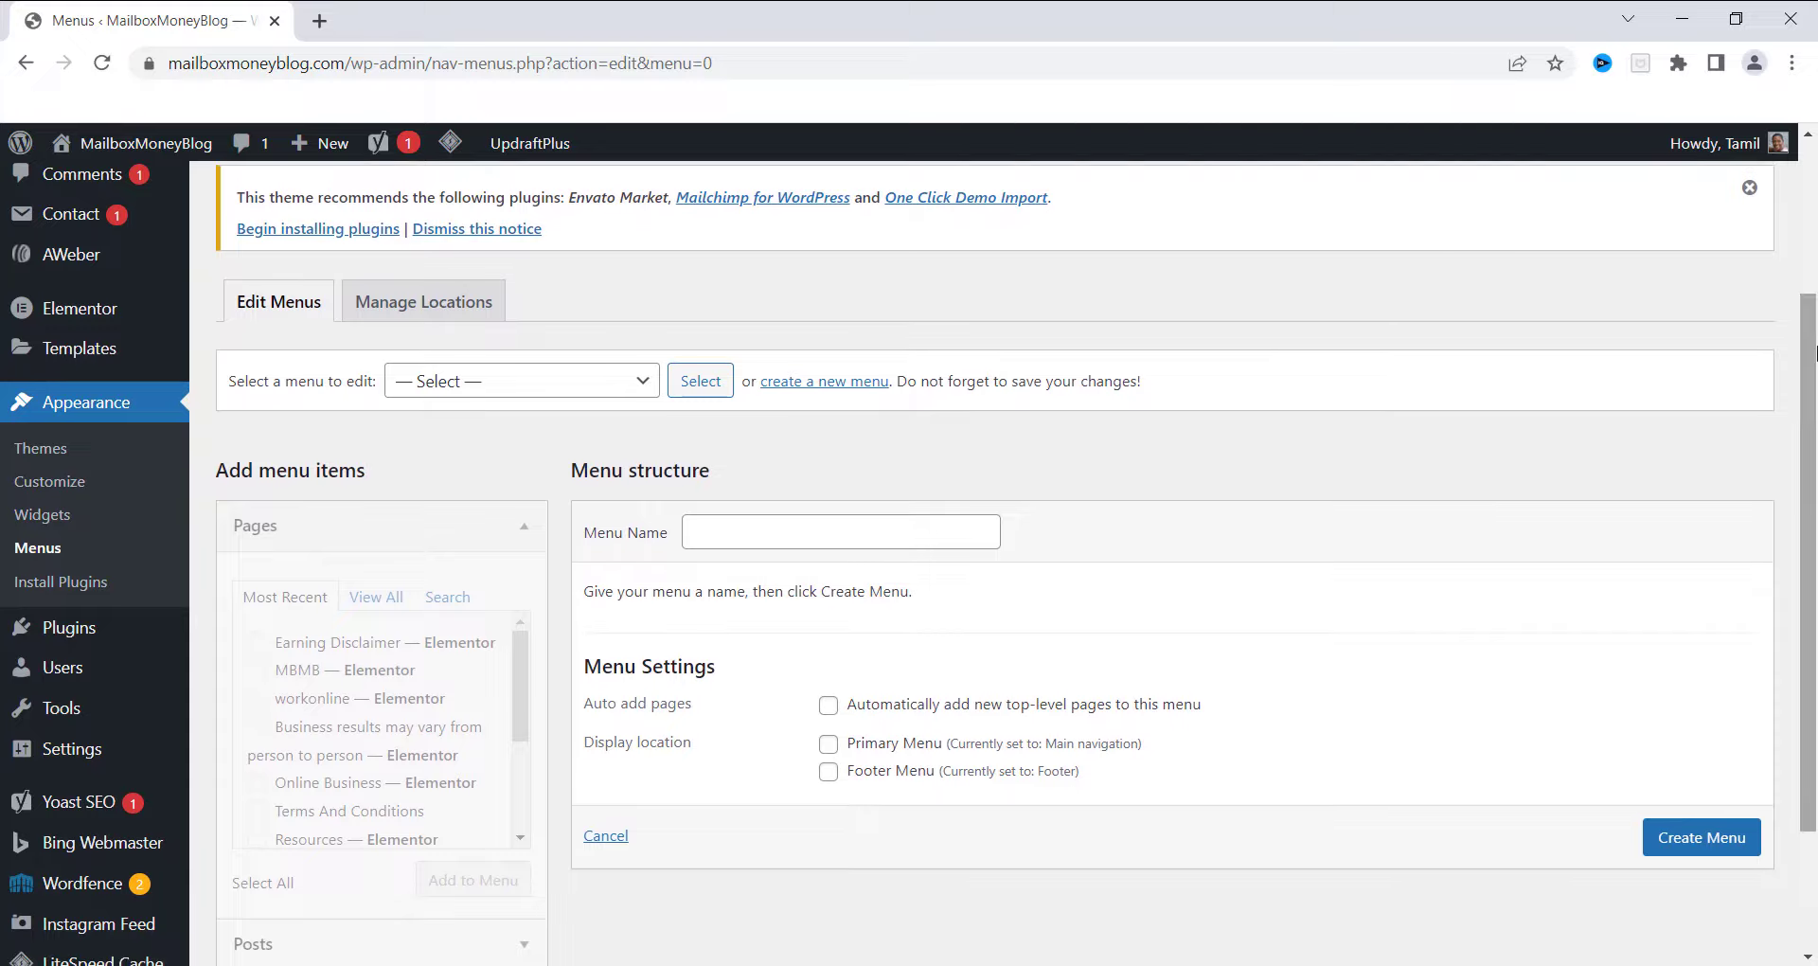
click(687, 528)
text(N)
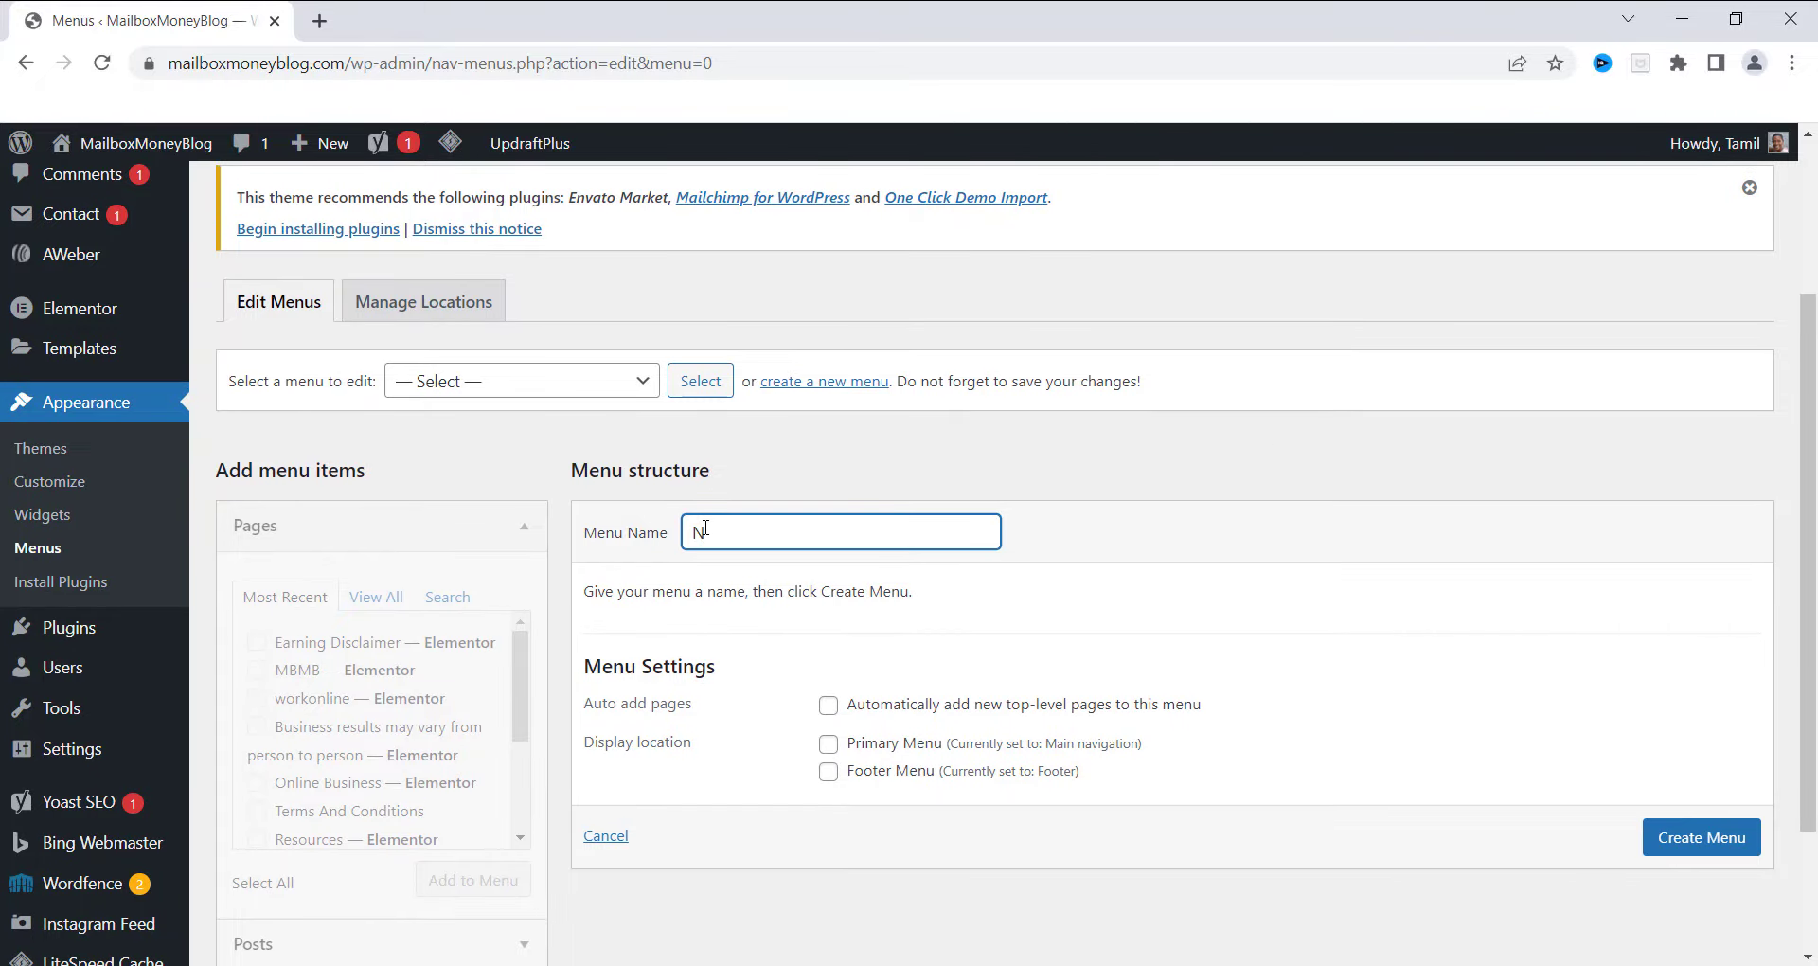
text(ew Menu 1)
drag(1802, 721, 1802, 784)
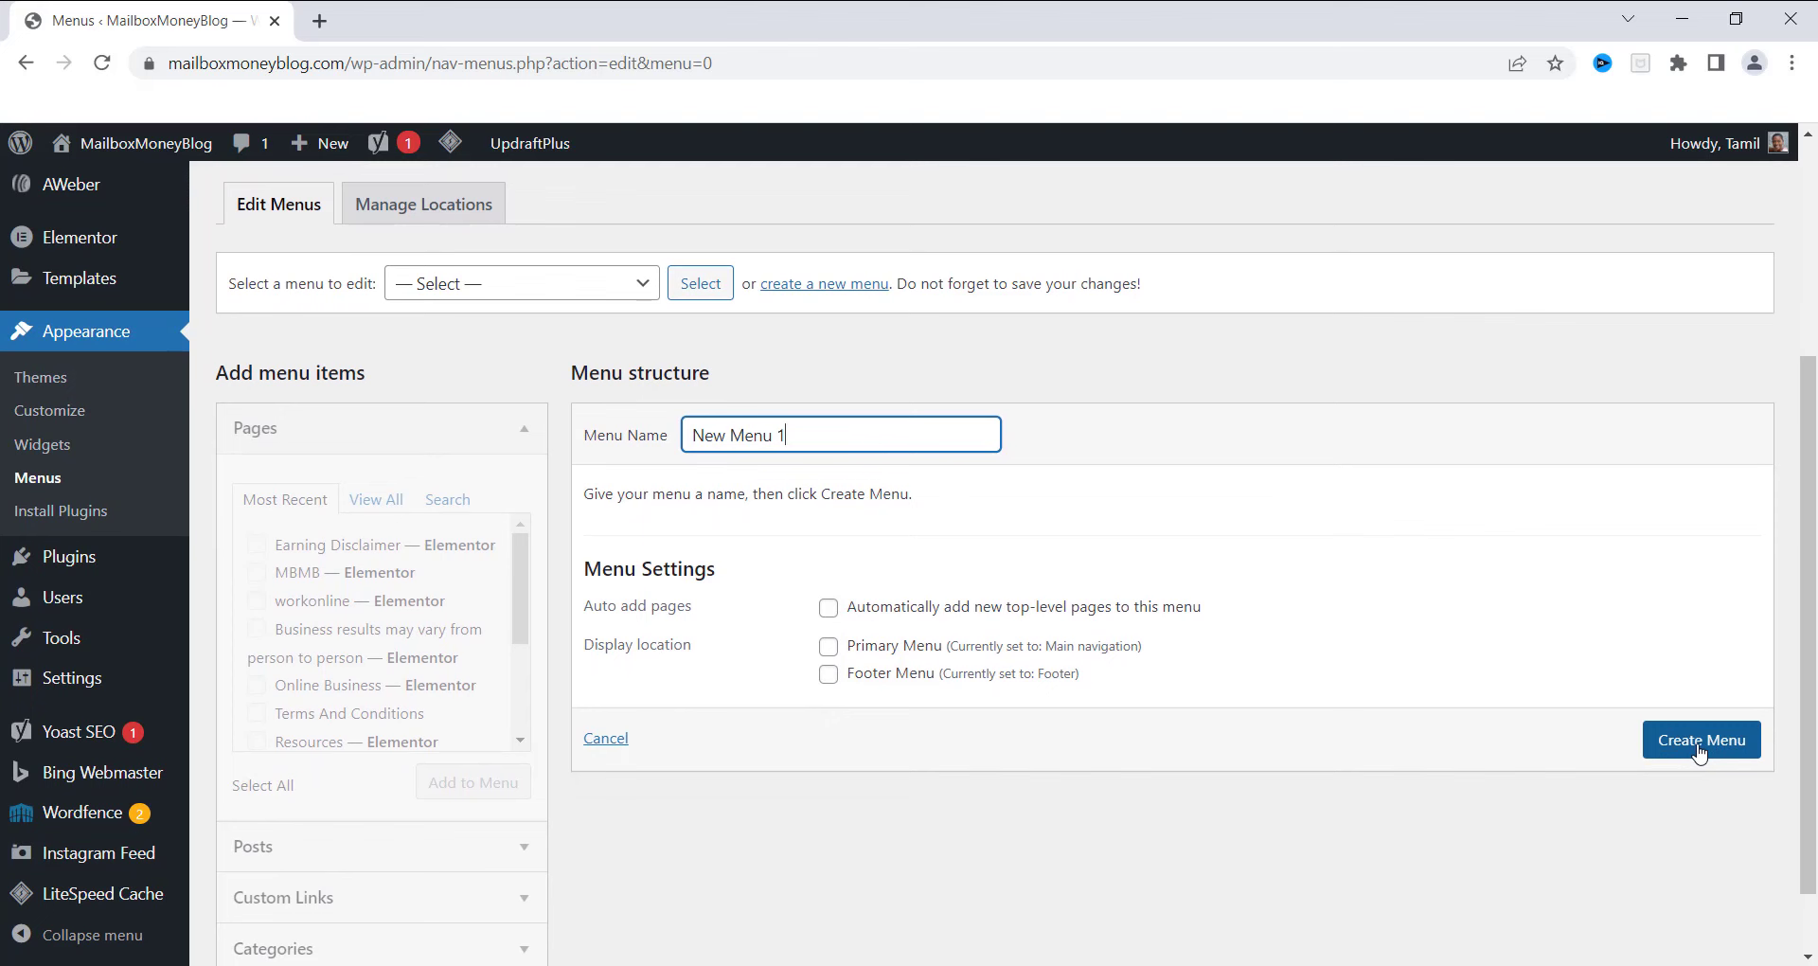
click(1700, 740)
- Add the Network Marketing Success and MLM Leads categories to New Menu 1, nesting MLM Leads as a sub item of Network Marketing Success
drag(1812, 248, 1800, 564)
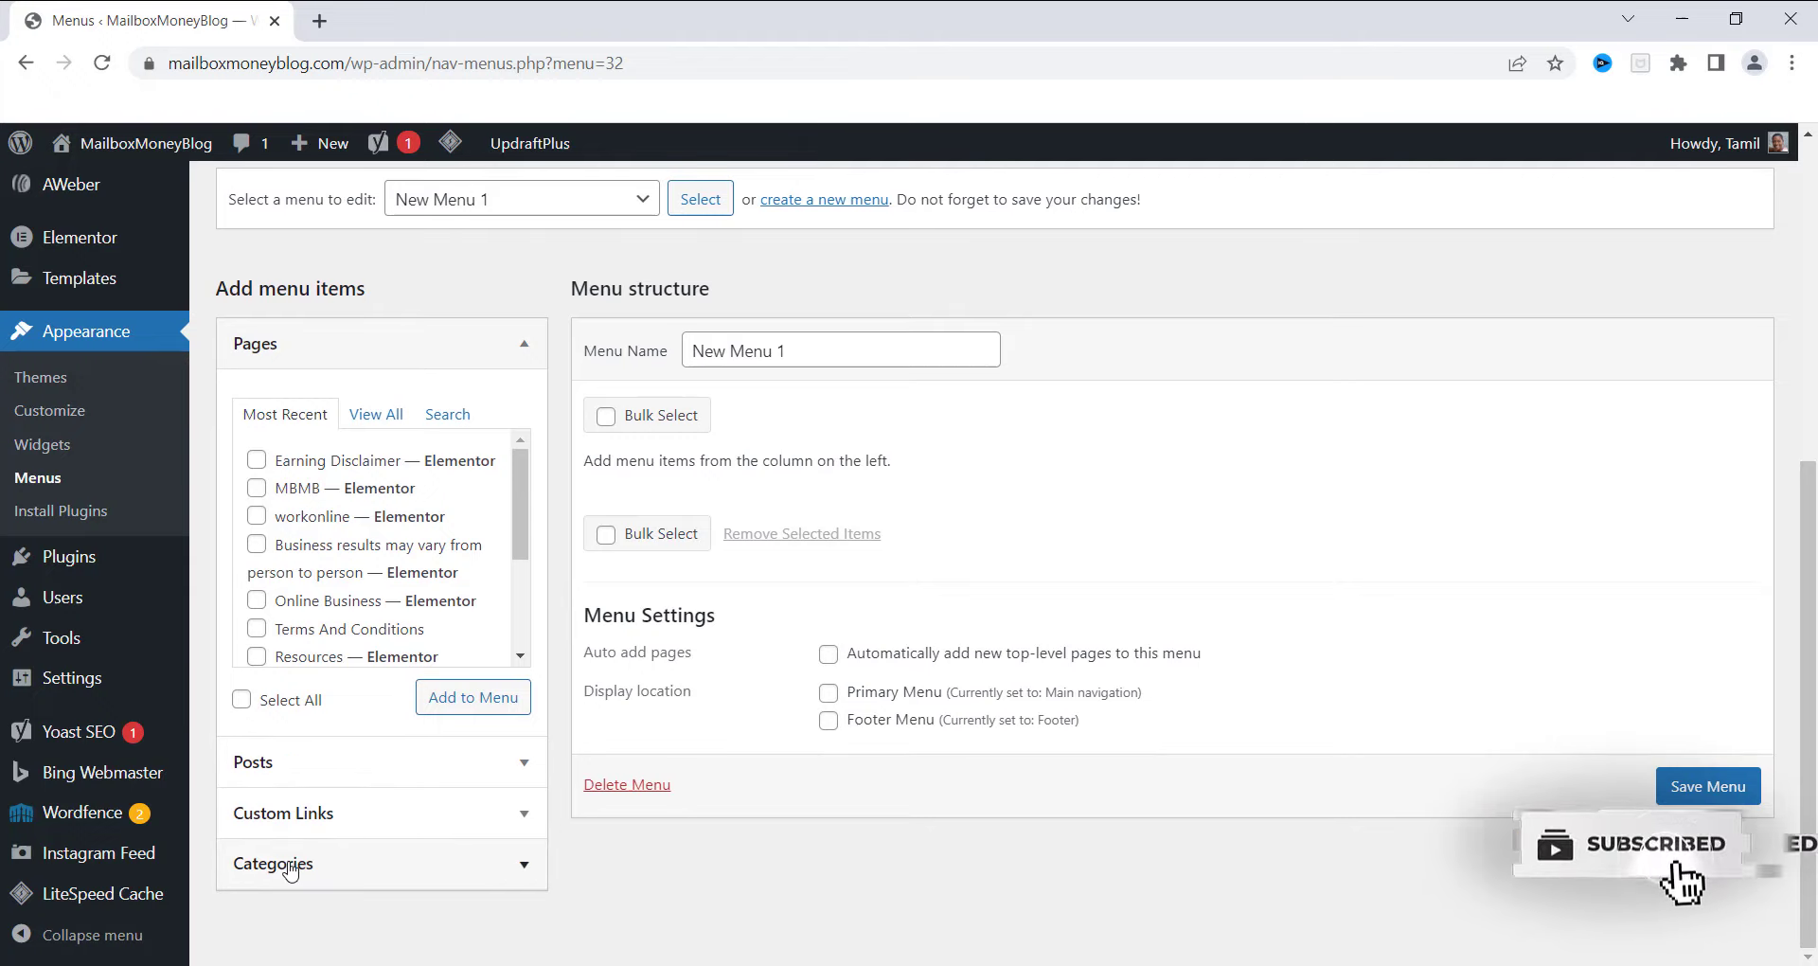
click(512, 877)
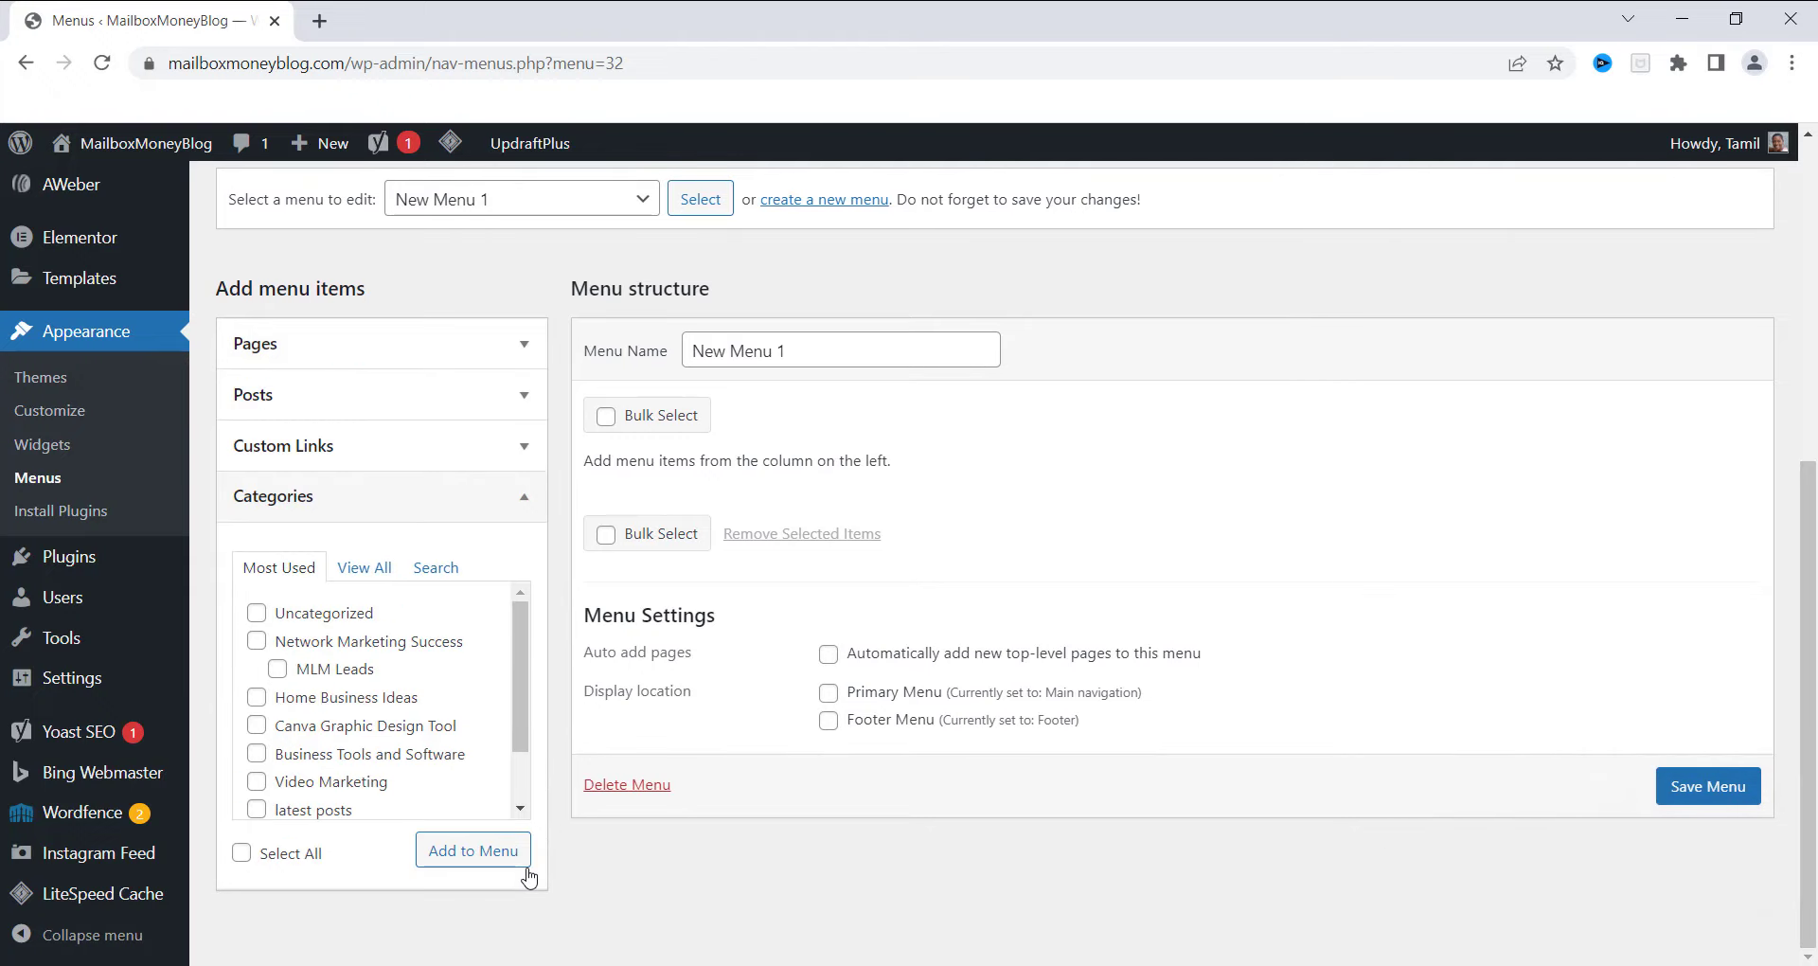
click(521, 645)
scroll(521, 645, down, 2)
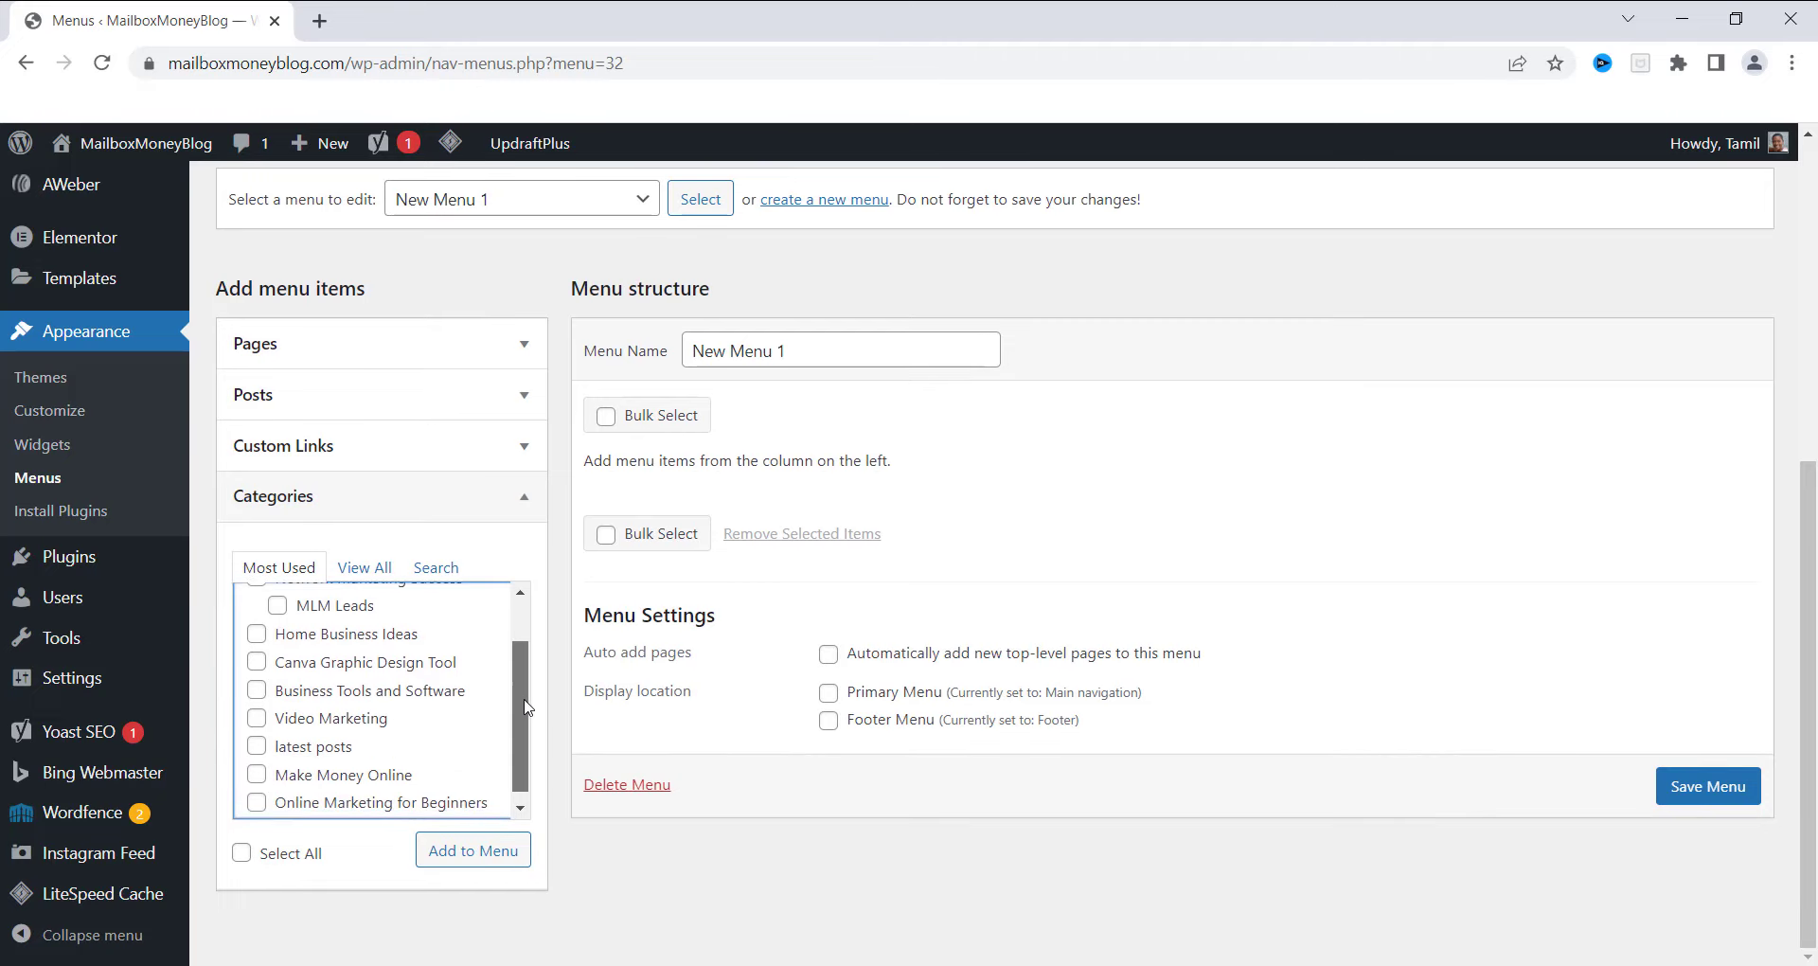
scroll(527, 619, up, 2)
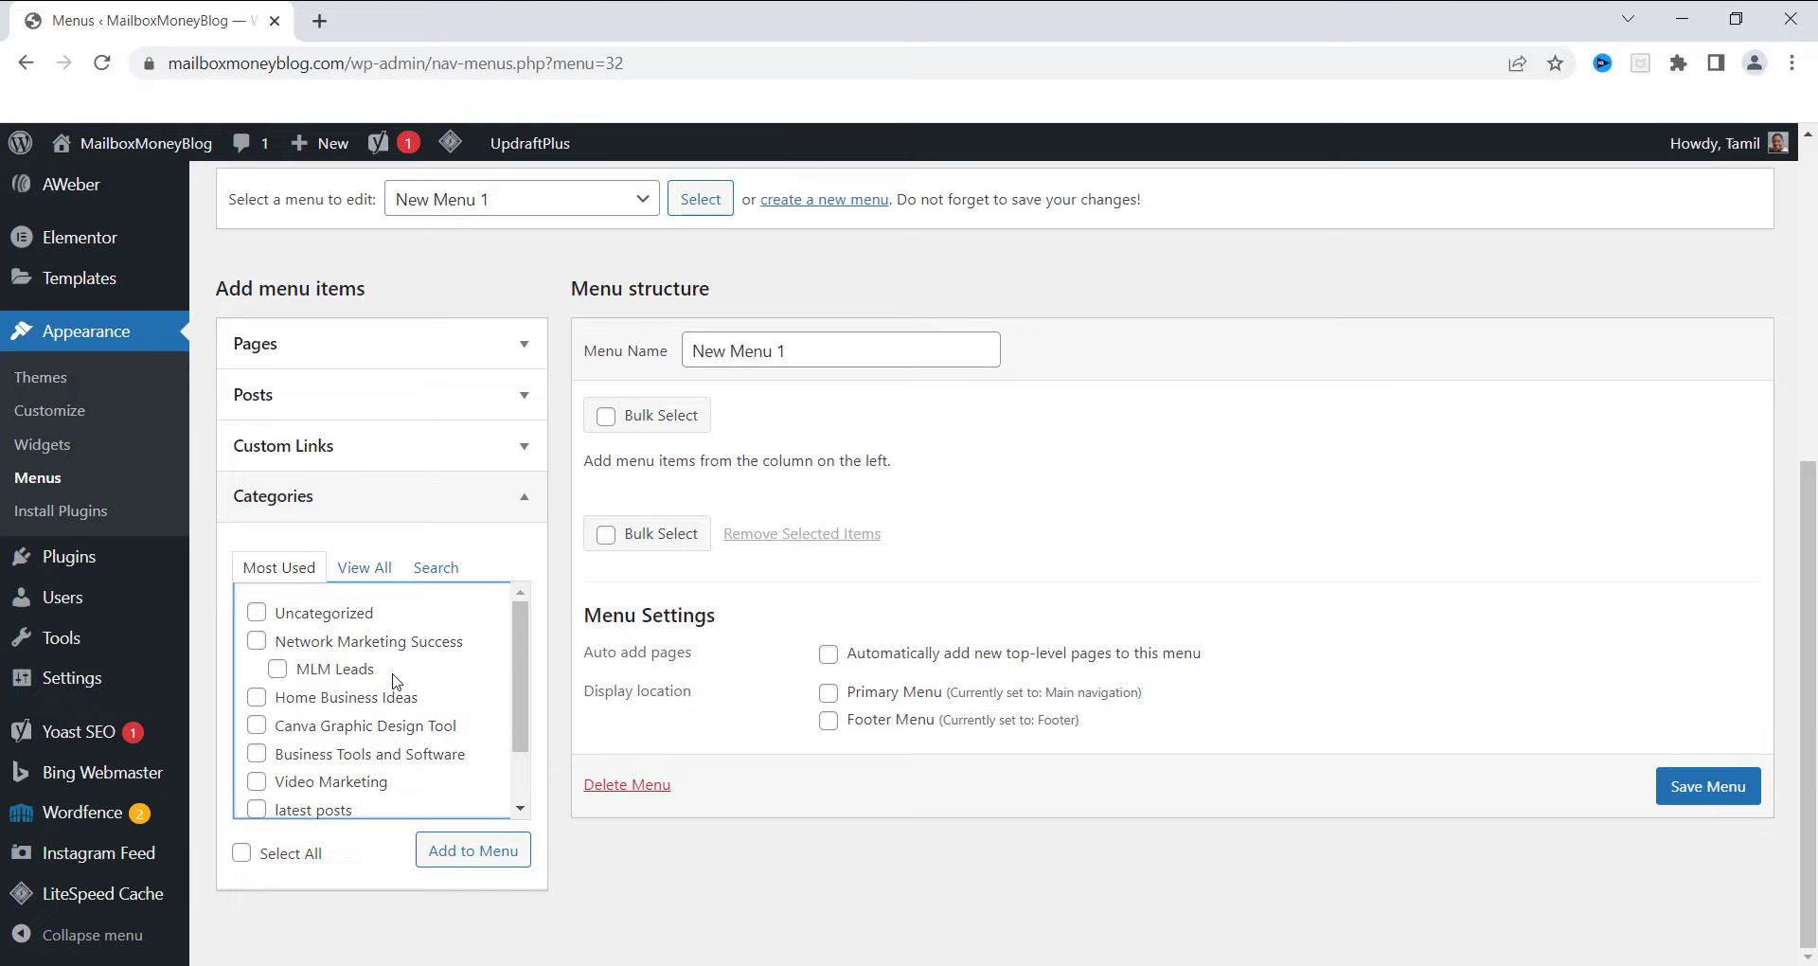
click(256, 640)
click(277, 669)
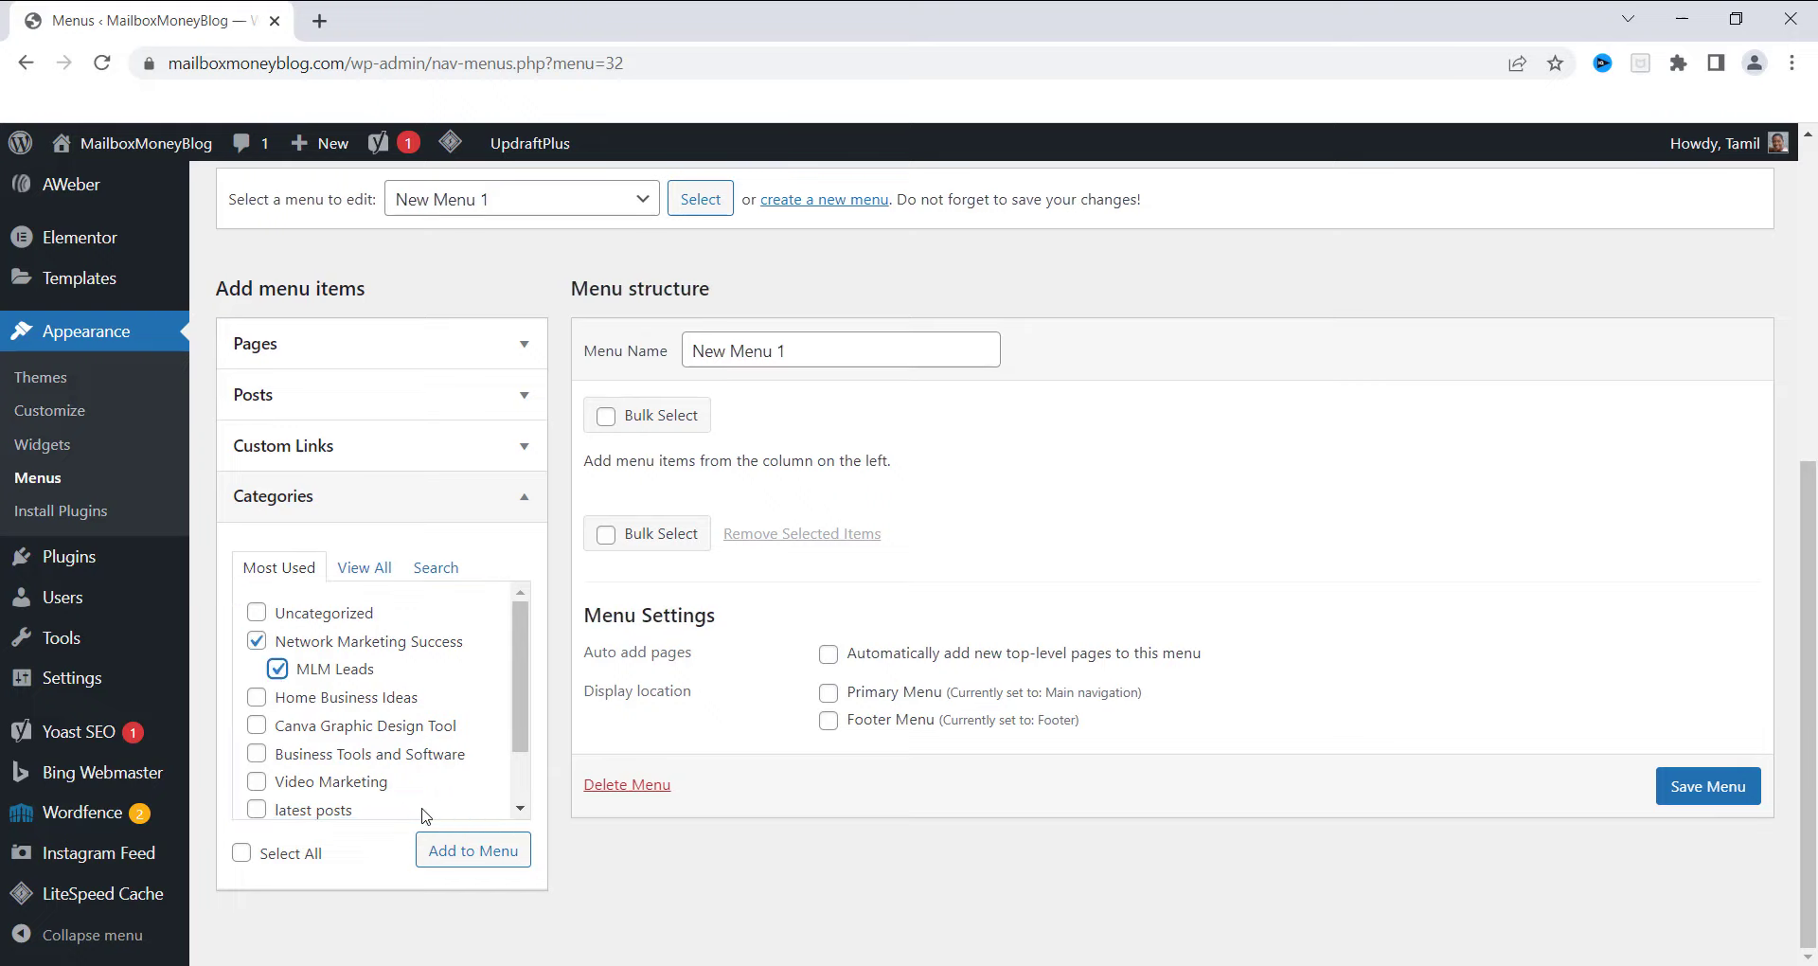
click(497, 857)
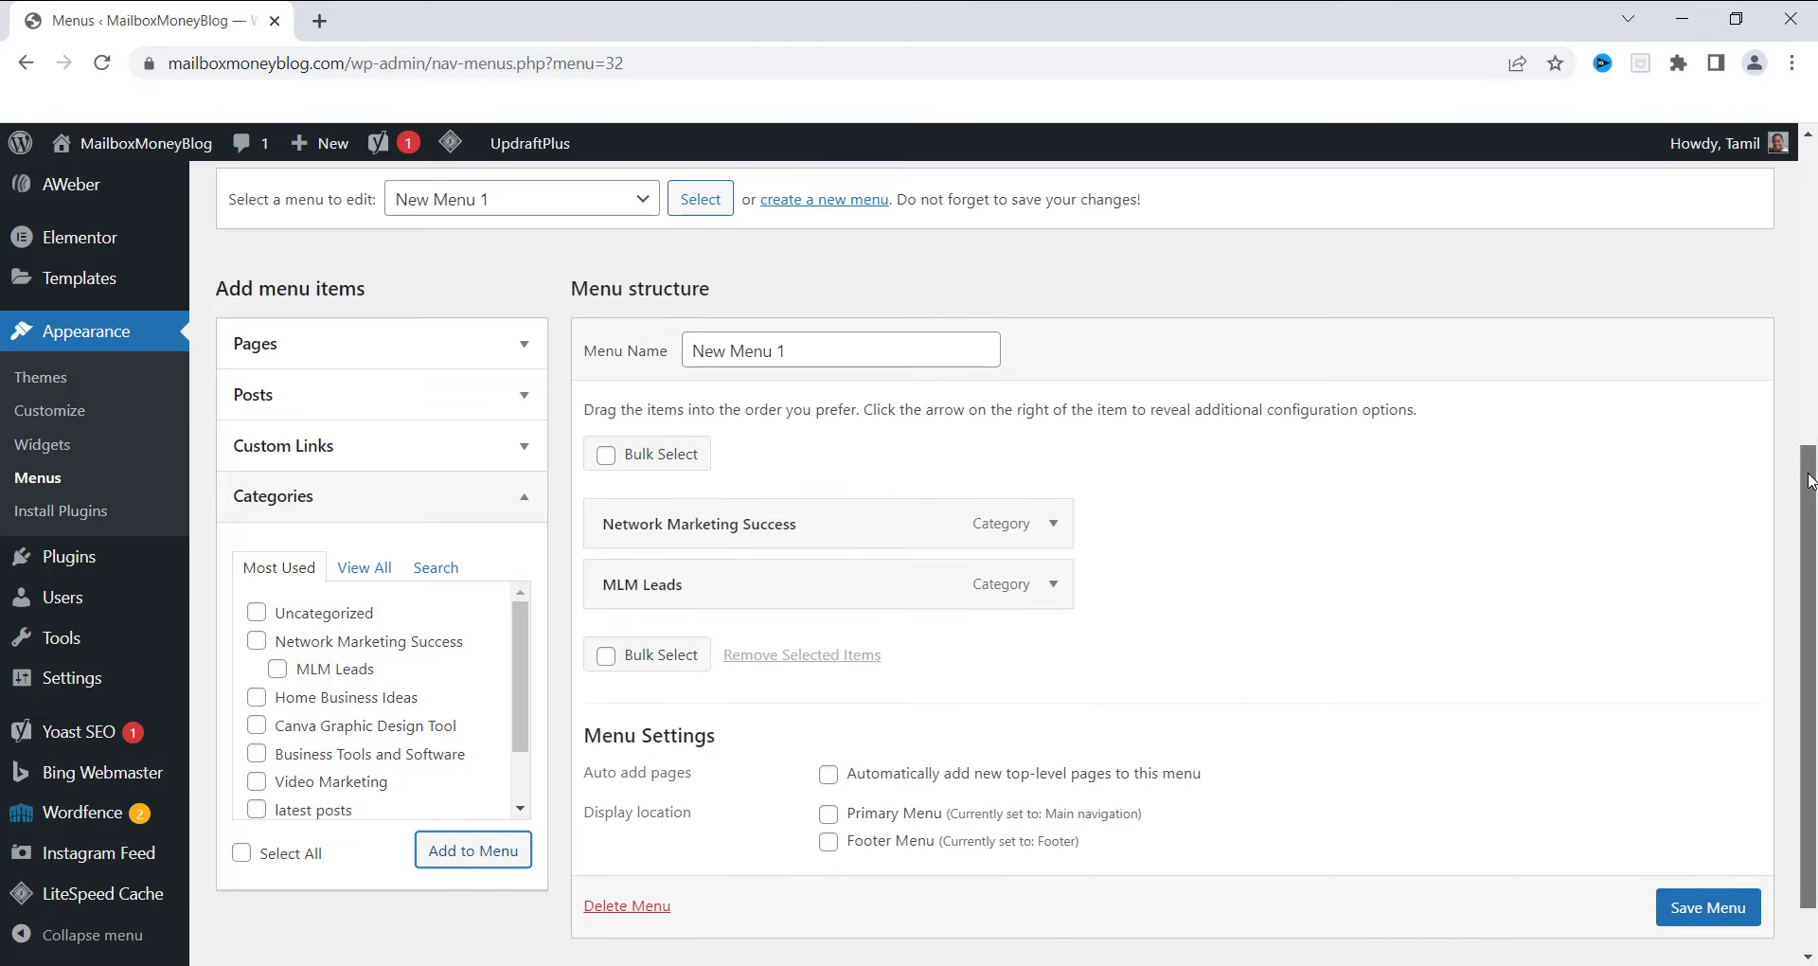
drag(1811, 479, 1809, 441)
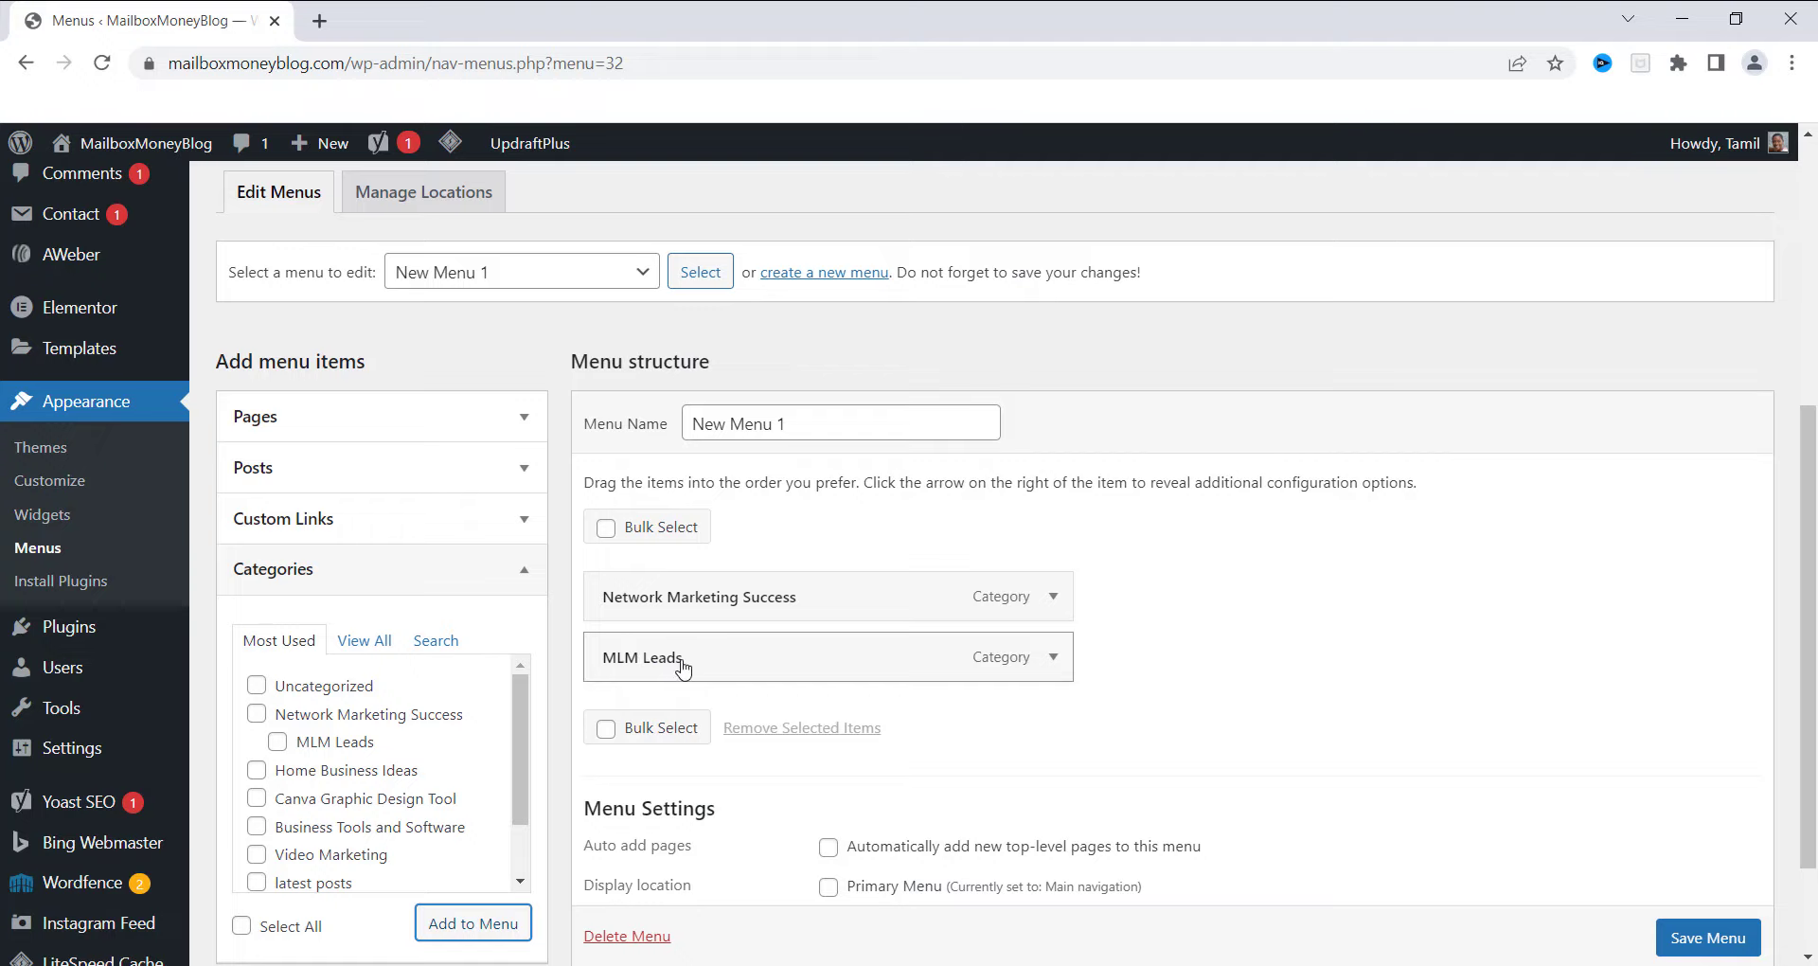
drag(681, 668, 748, 675)
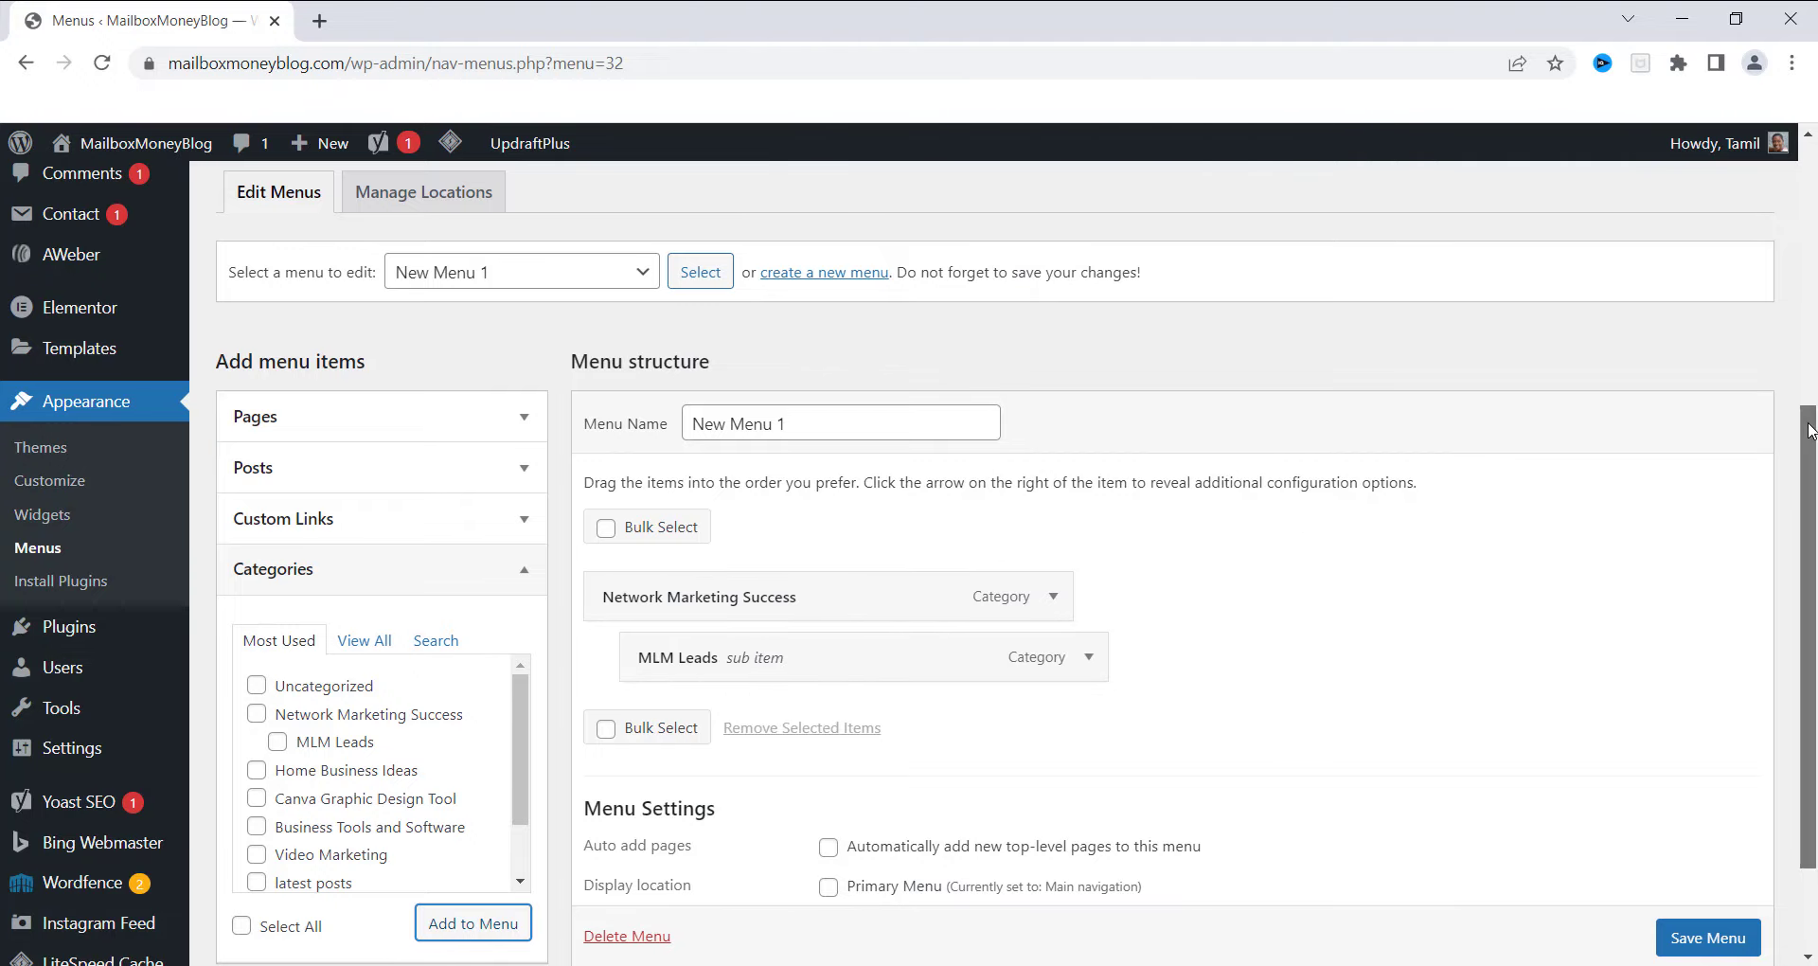
- Set the display location of New Menu 1 to Primary Menu and save the menu
scroll(1123, 549, down, 2)
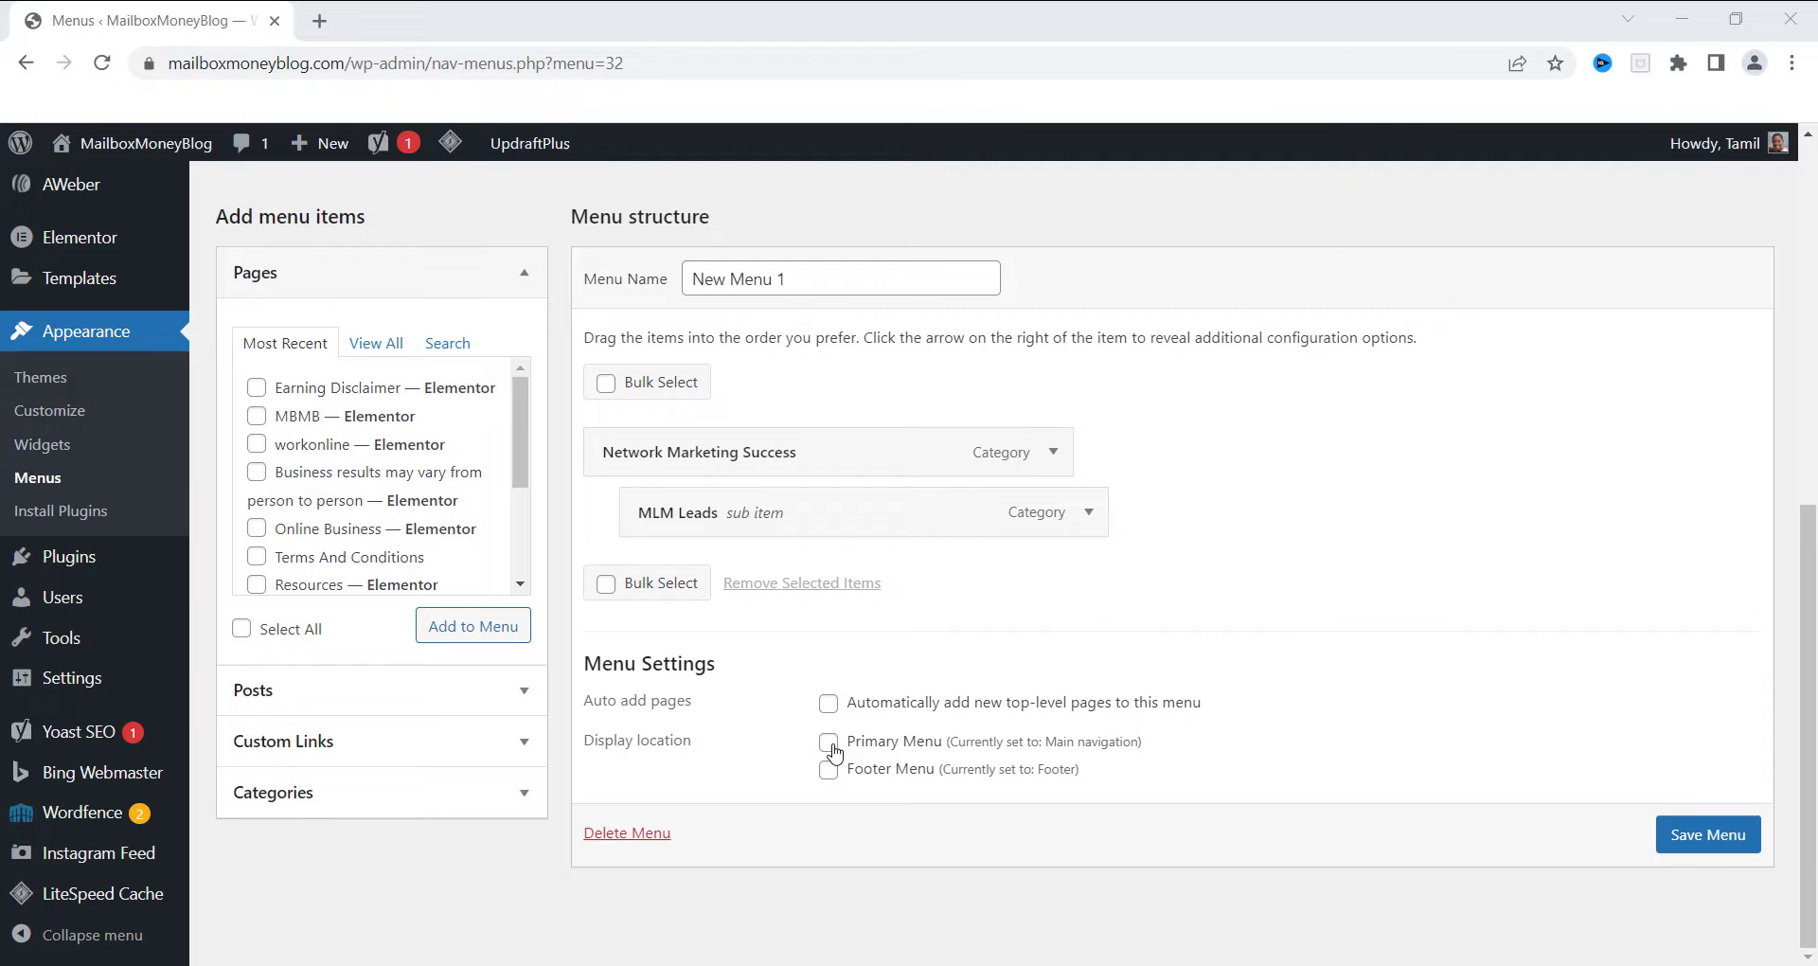
click(829, 744)
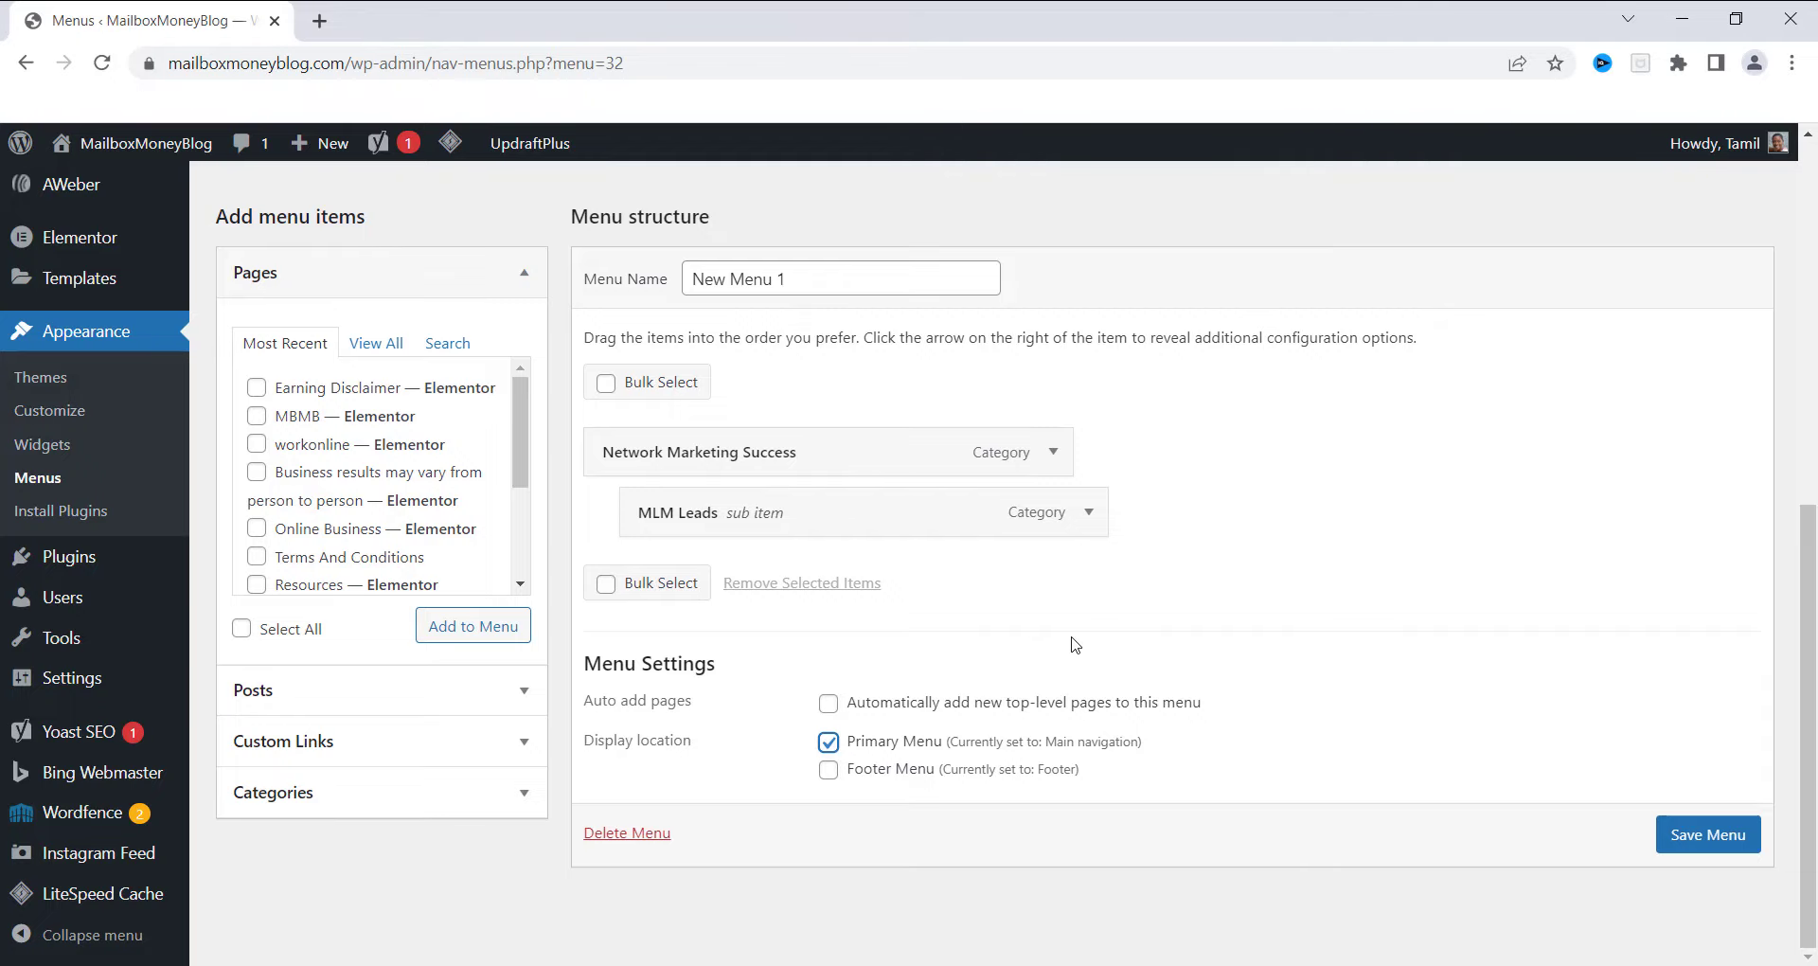
click(1693, 839)
drag(1815, 642, 1807, 540)
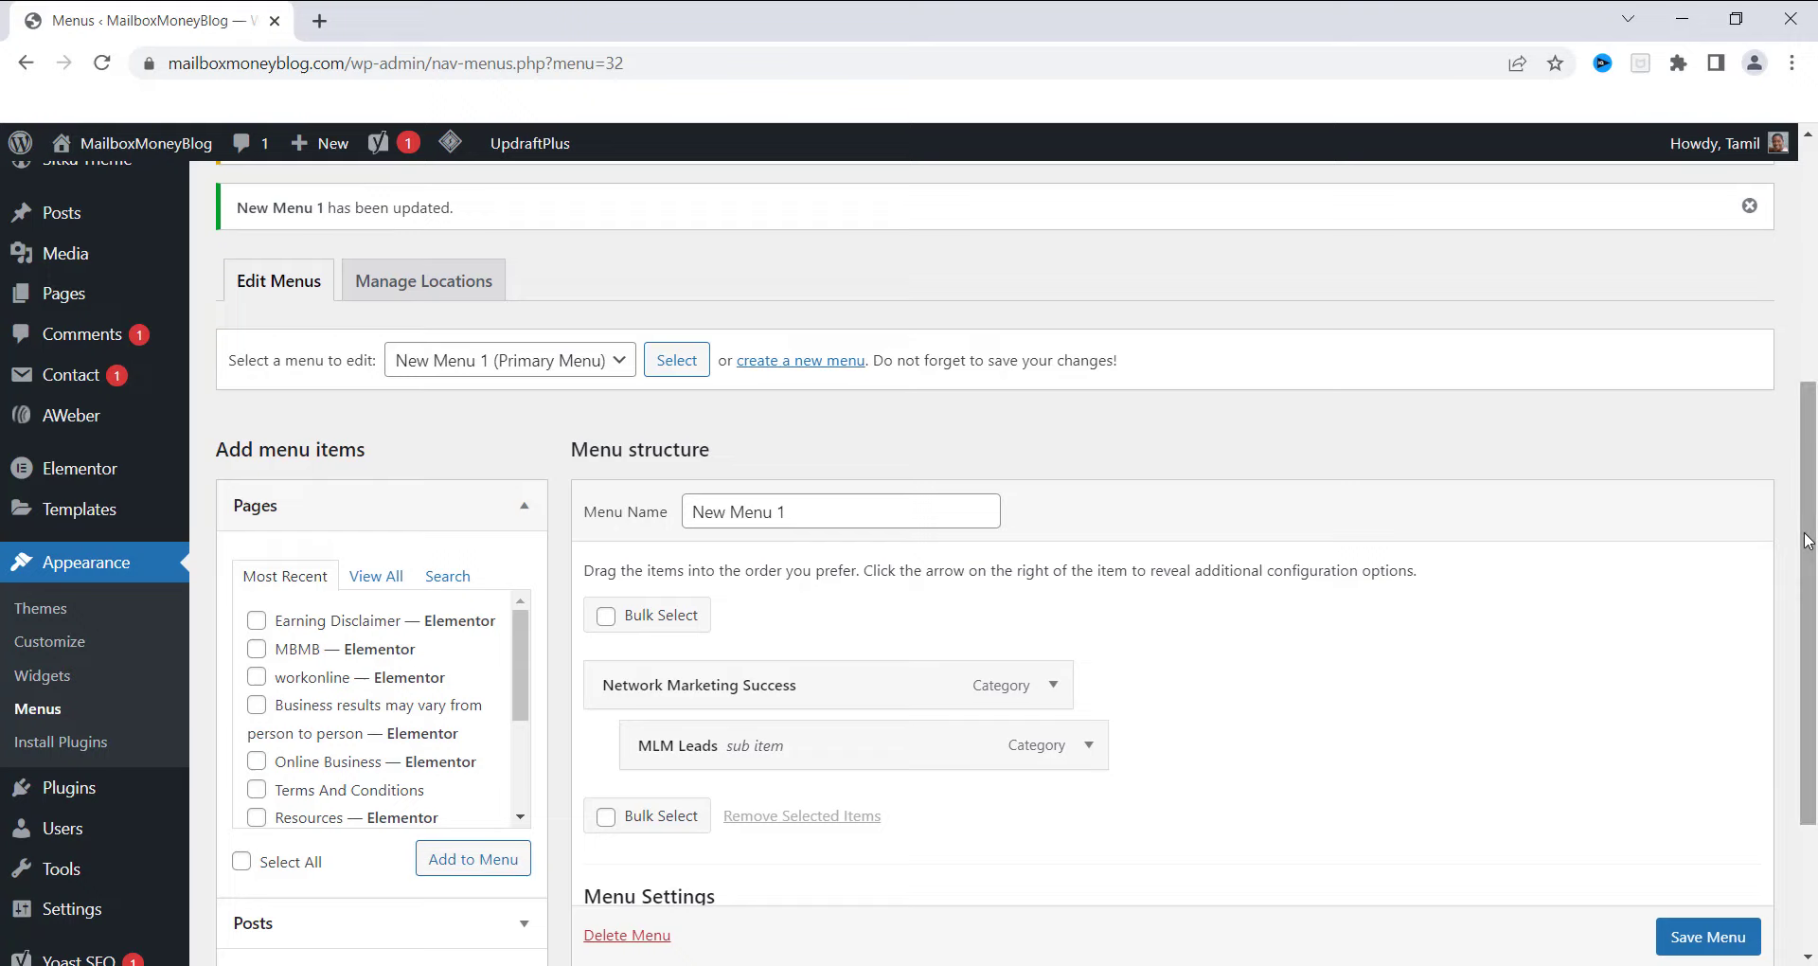
- View the live site in a new tab, try the Network Marketing Success menu entry, and return to the homepage to examine its drop-down
mouse_move(178, 153)
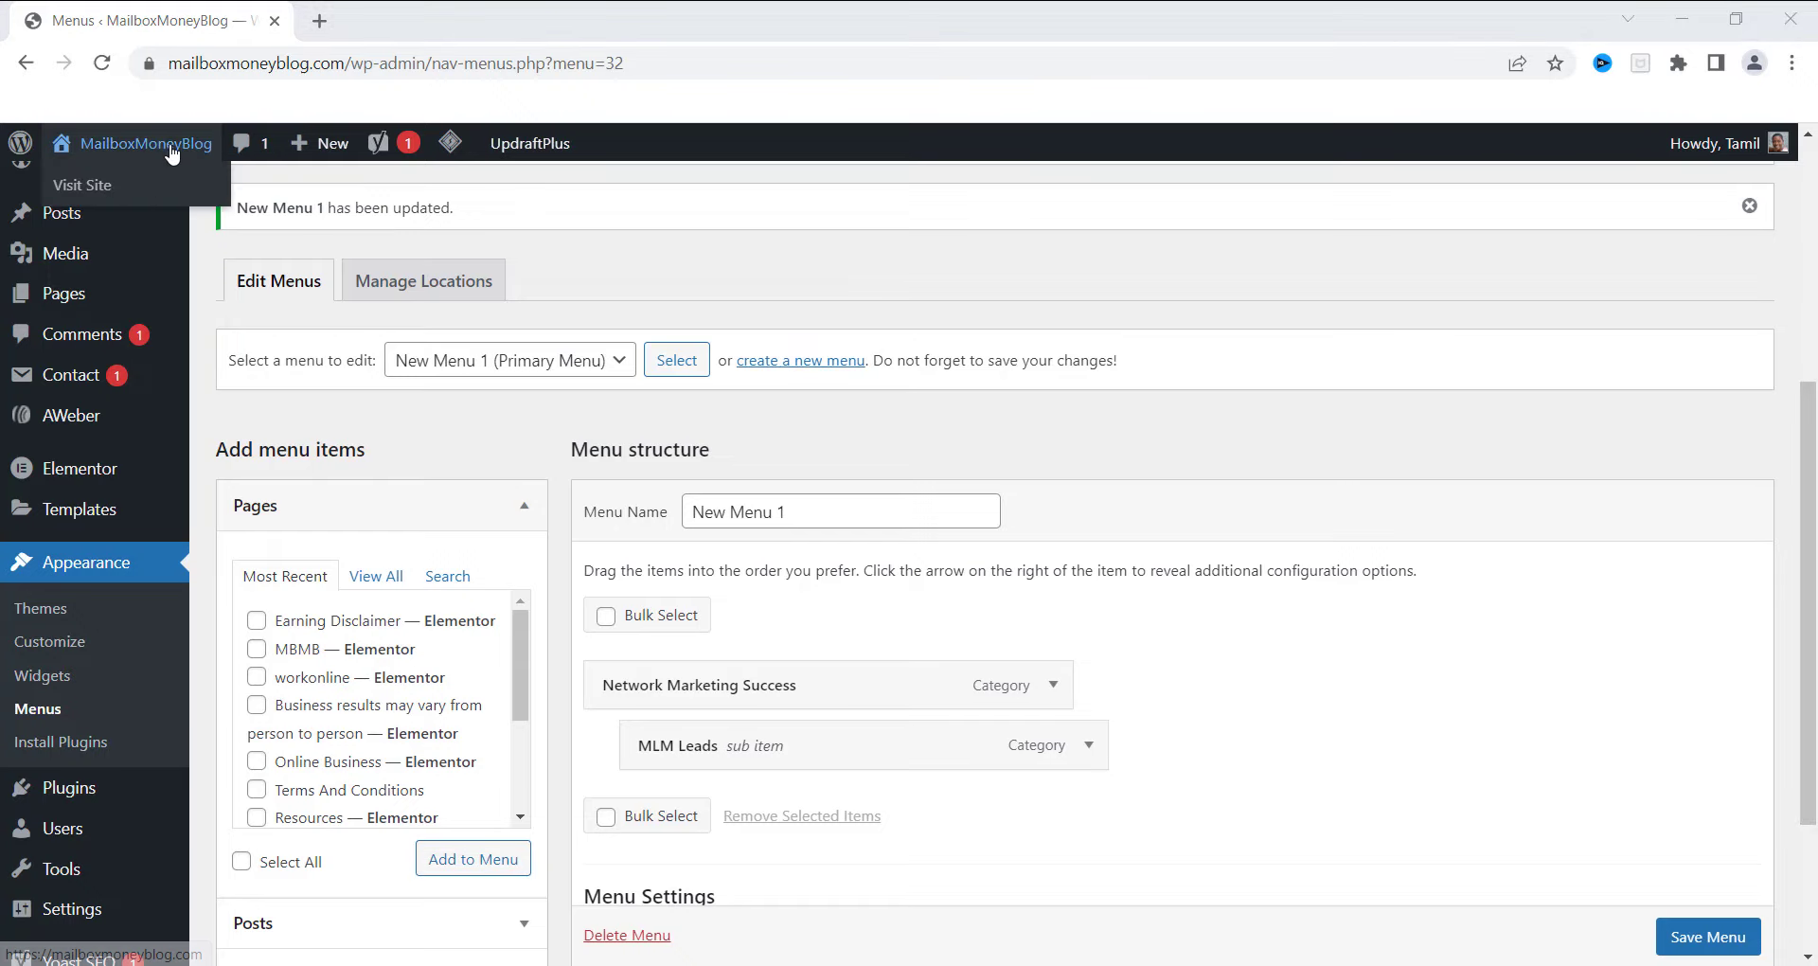
right_click(164, 155)
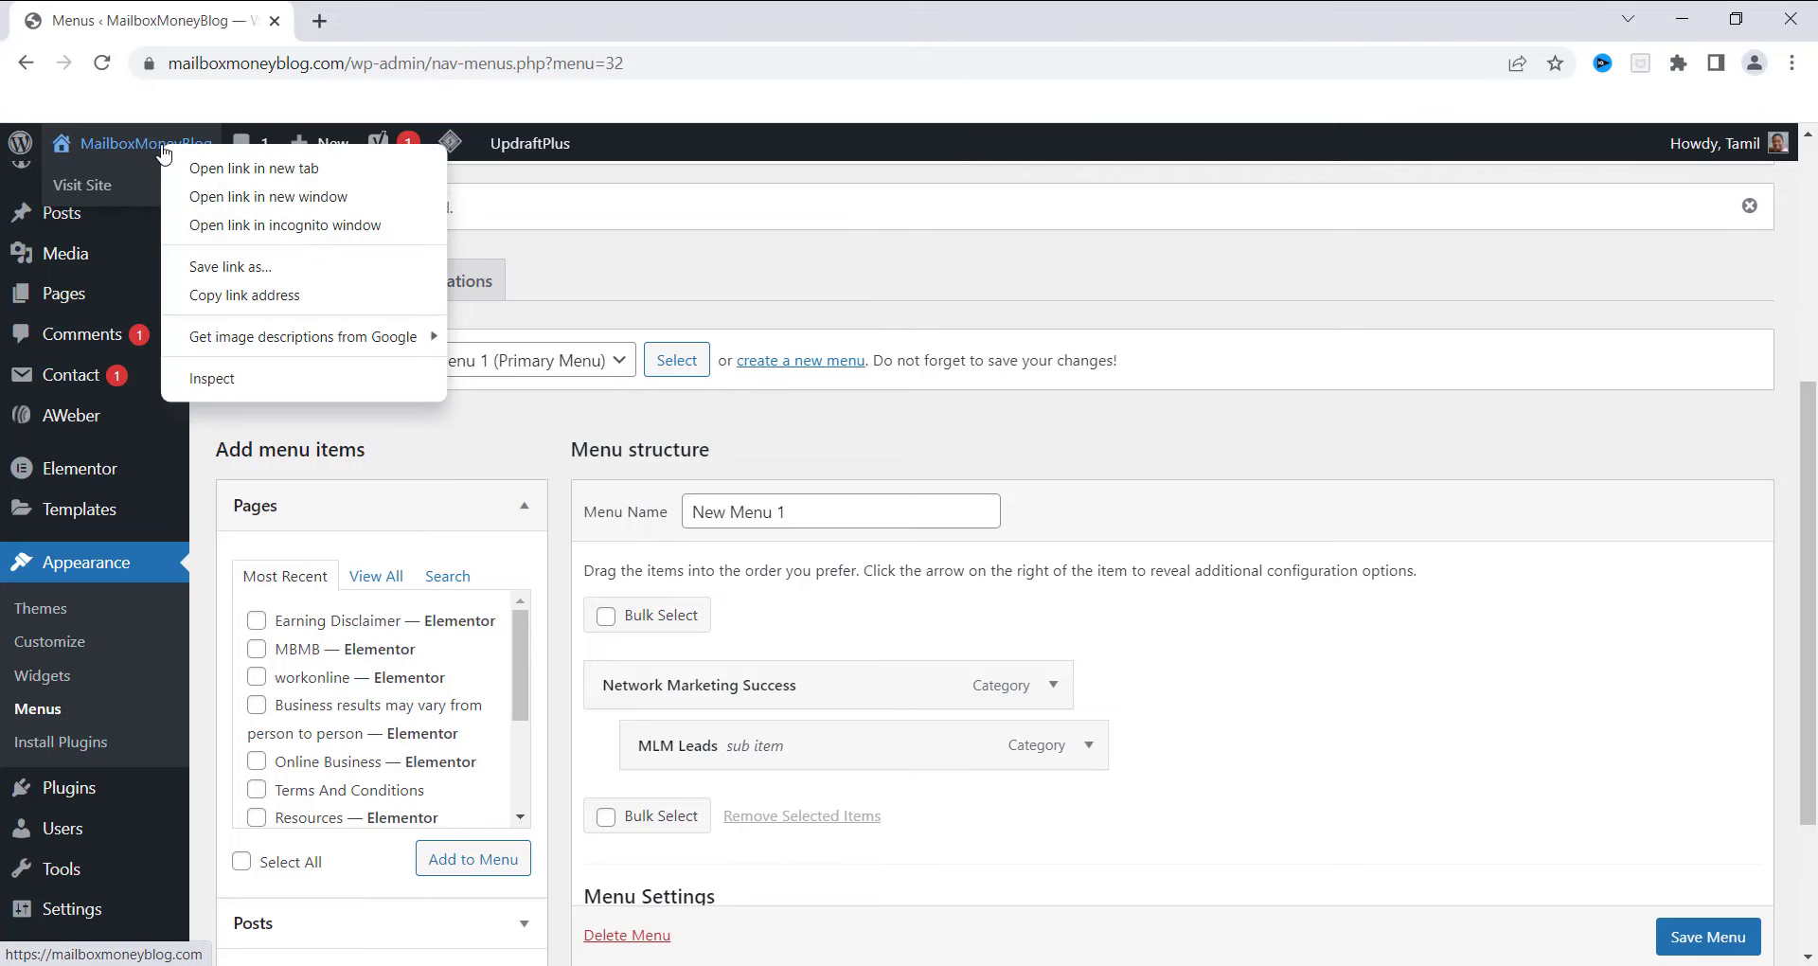
click(250, 170)
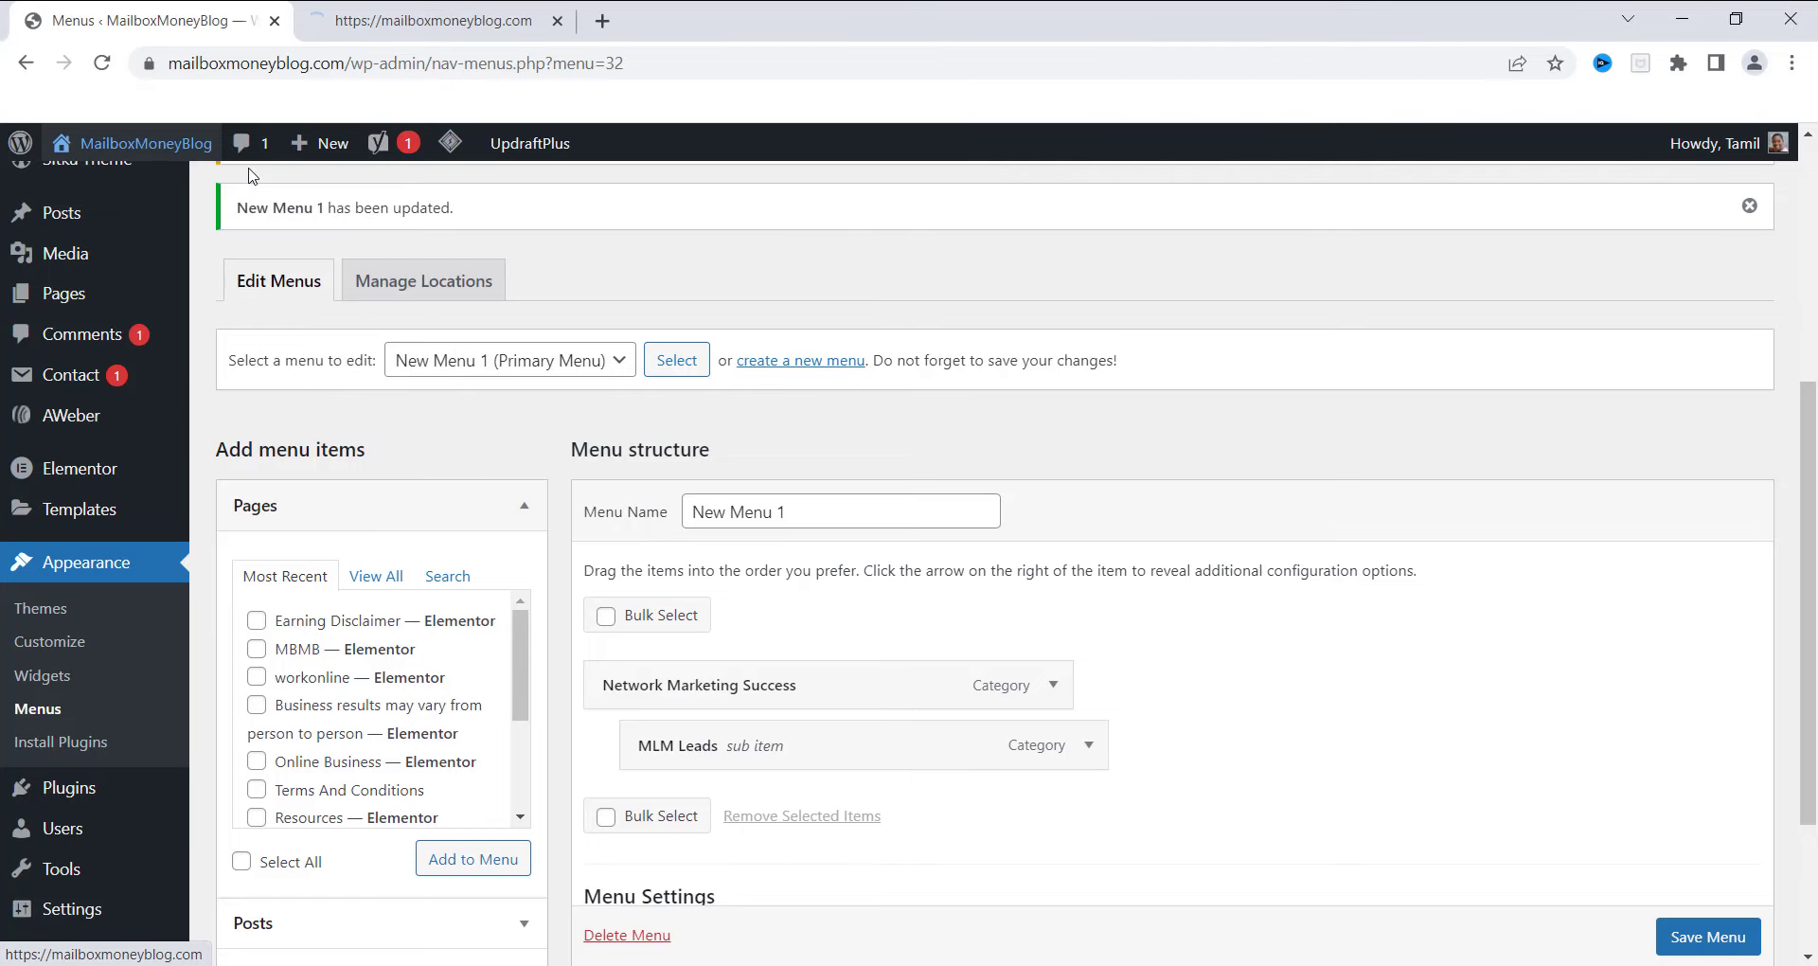
key(ctrl+Tab)
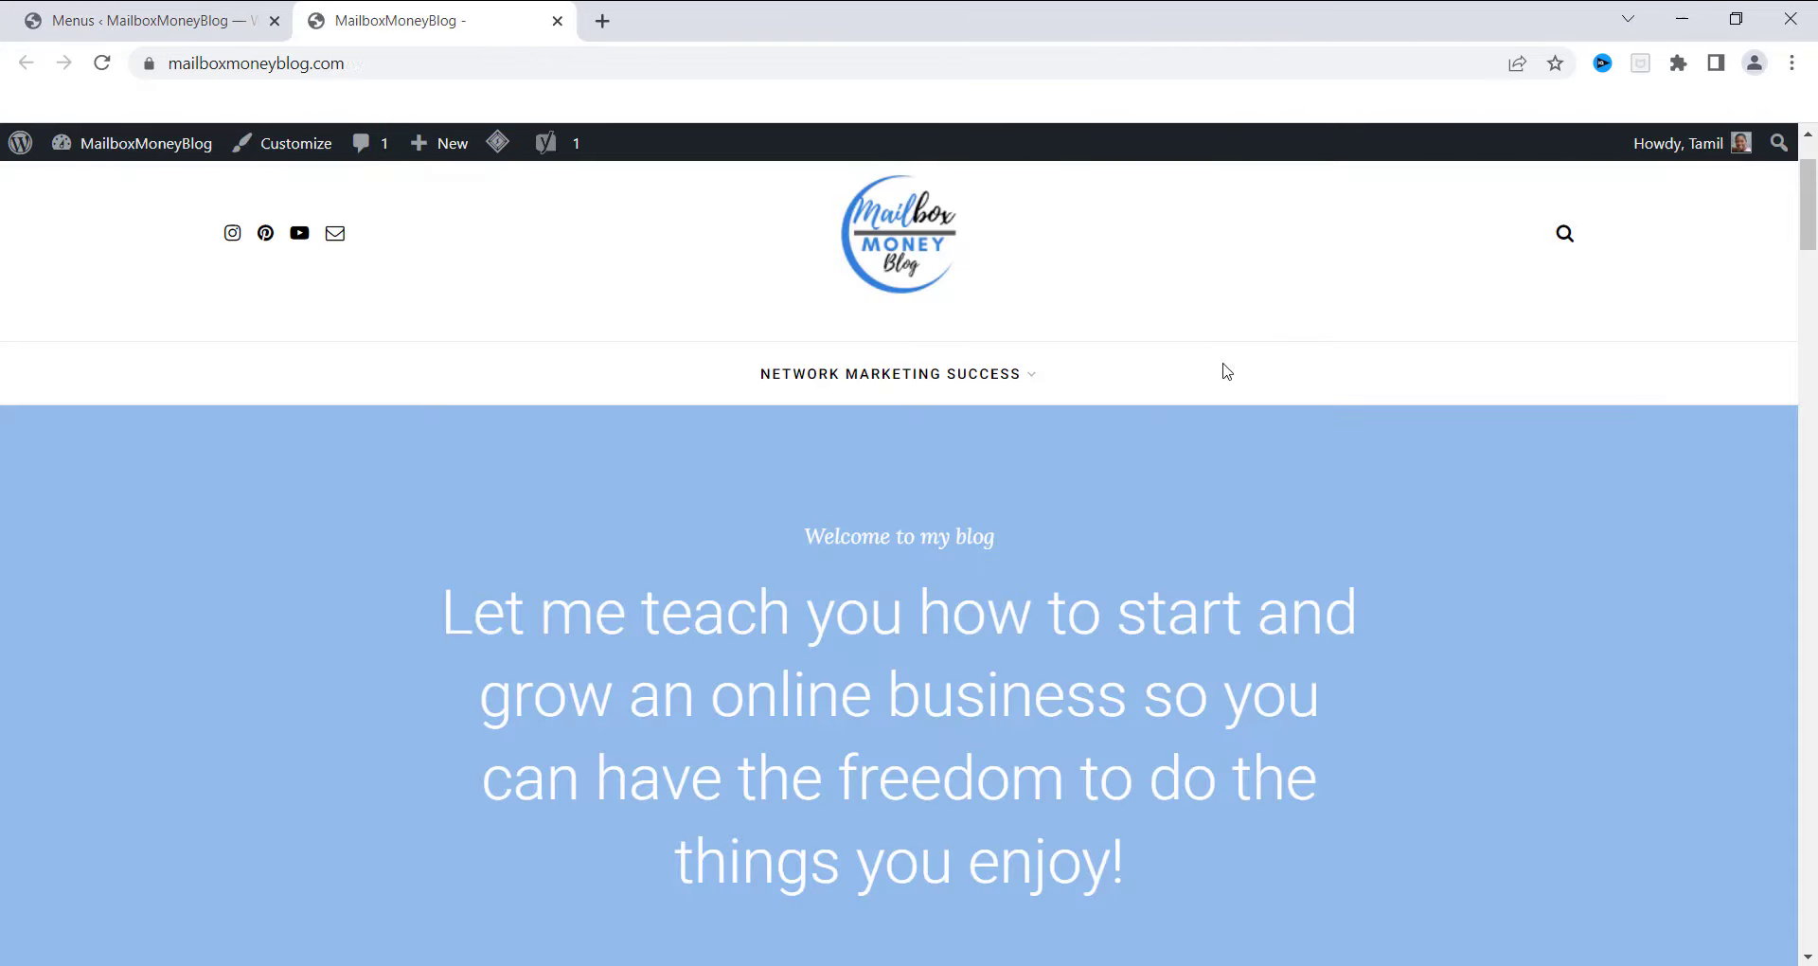
mouse_move(834, 374)
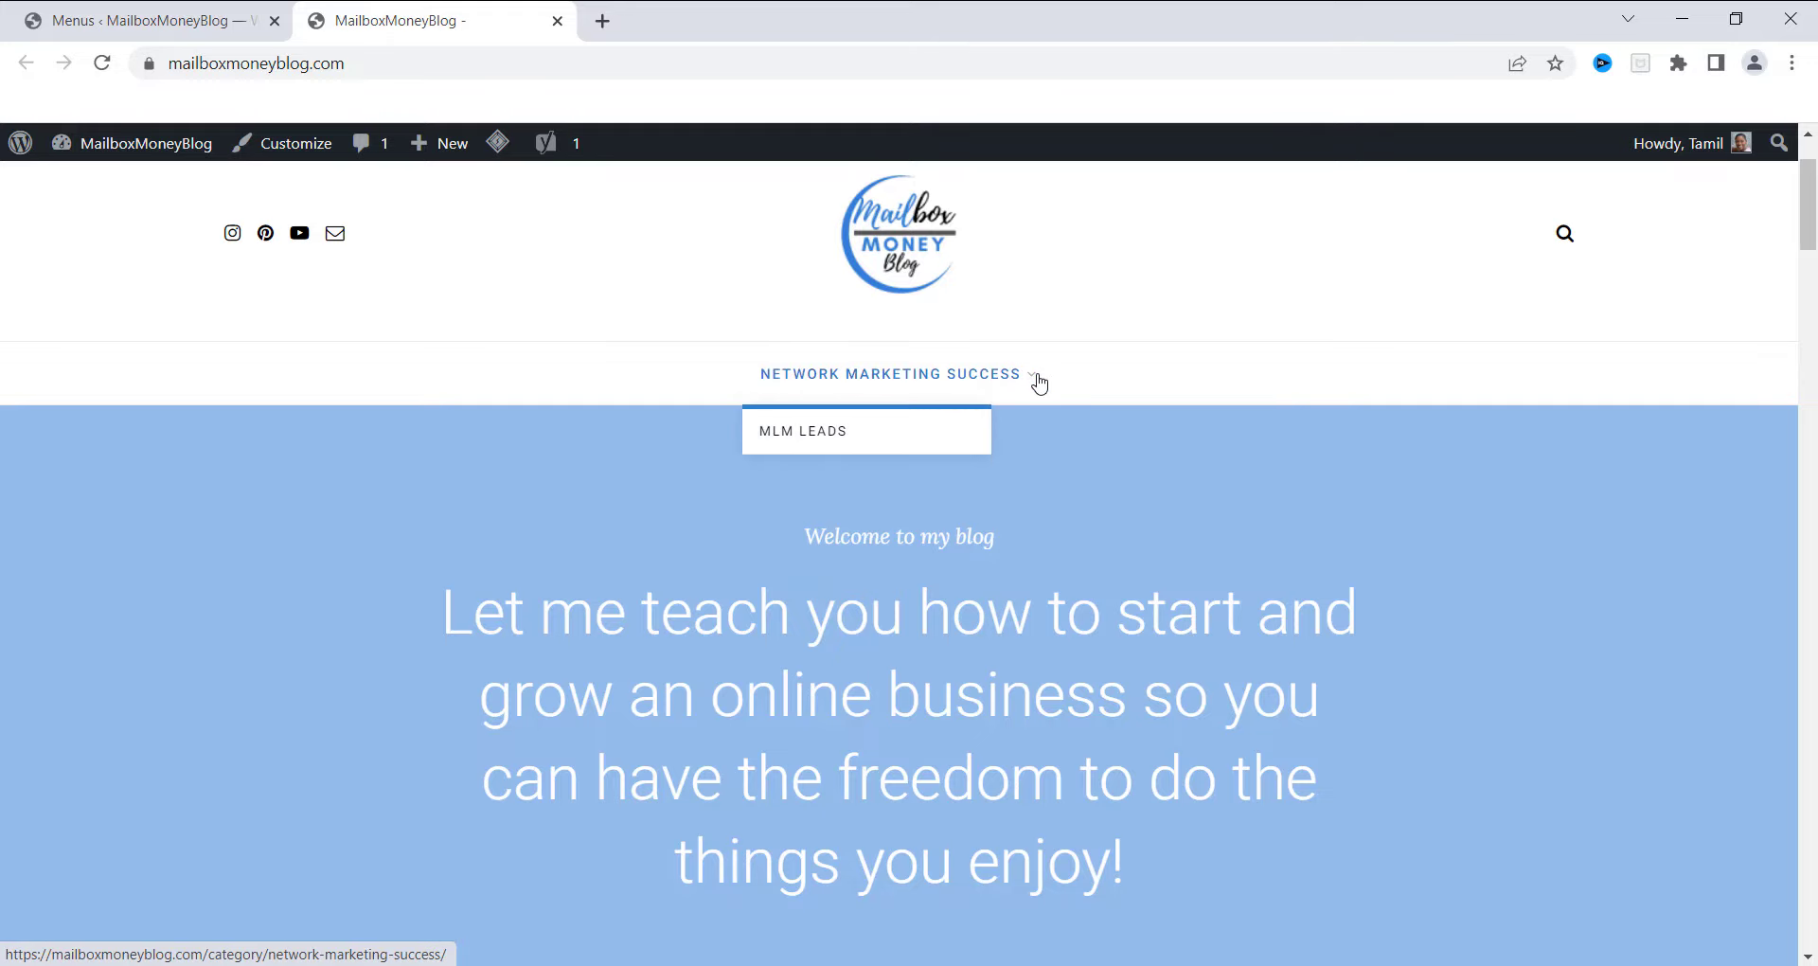
click(769, 438)
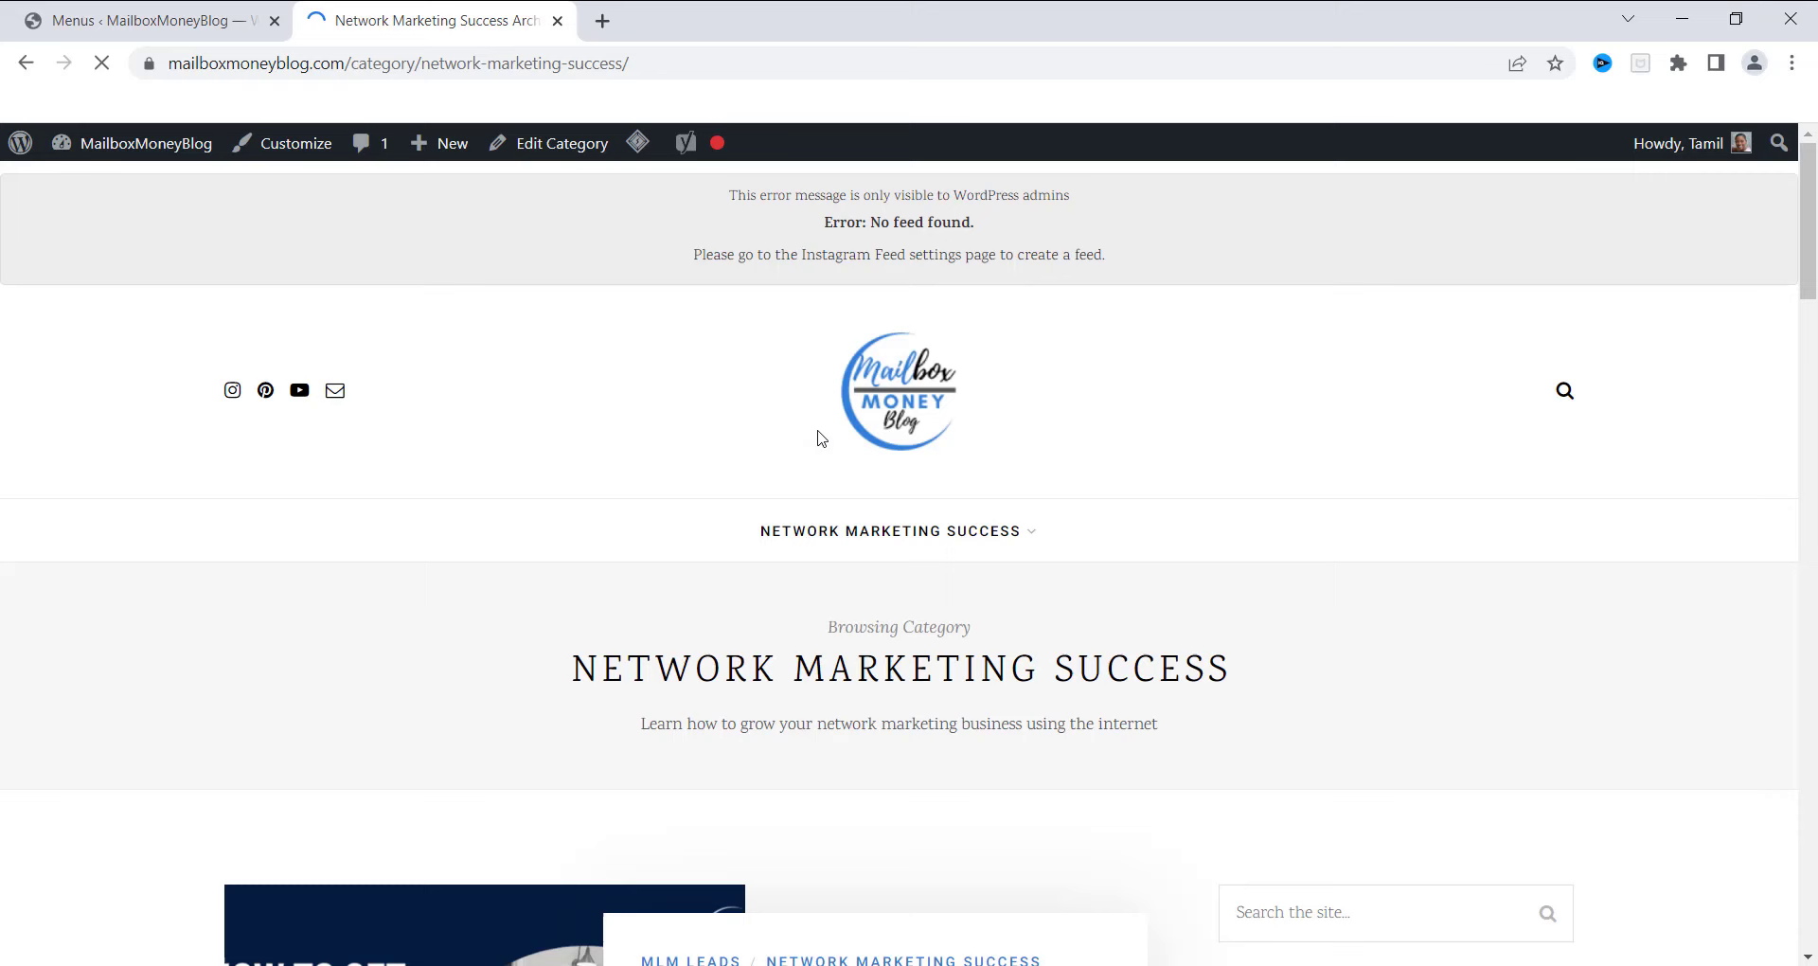
key(alt+Left)
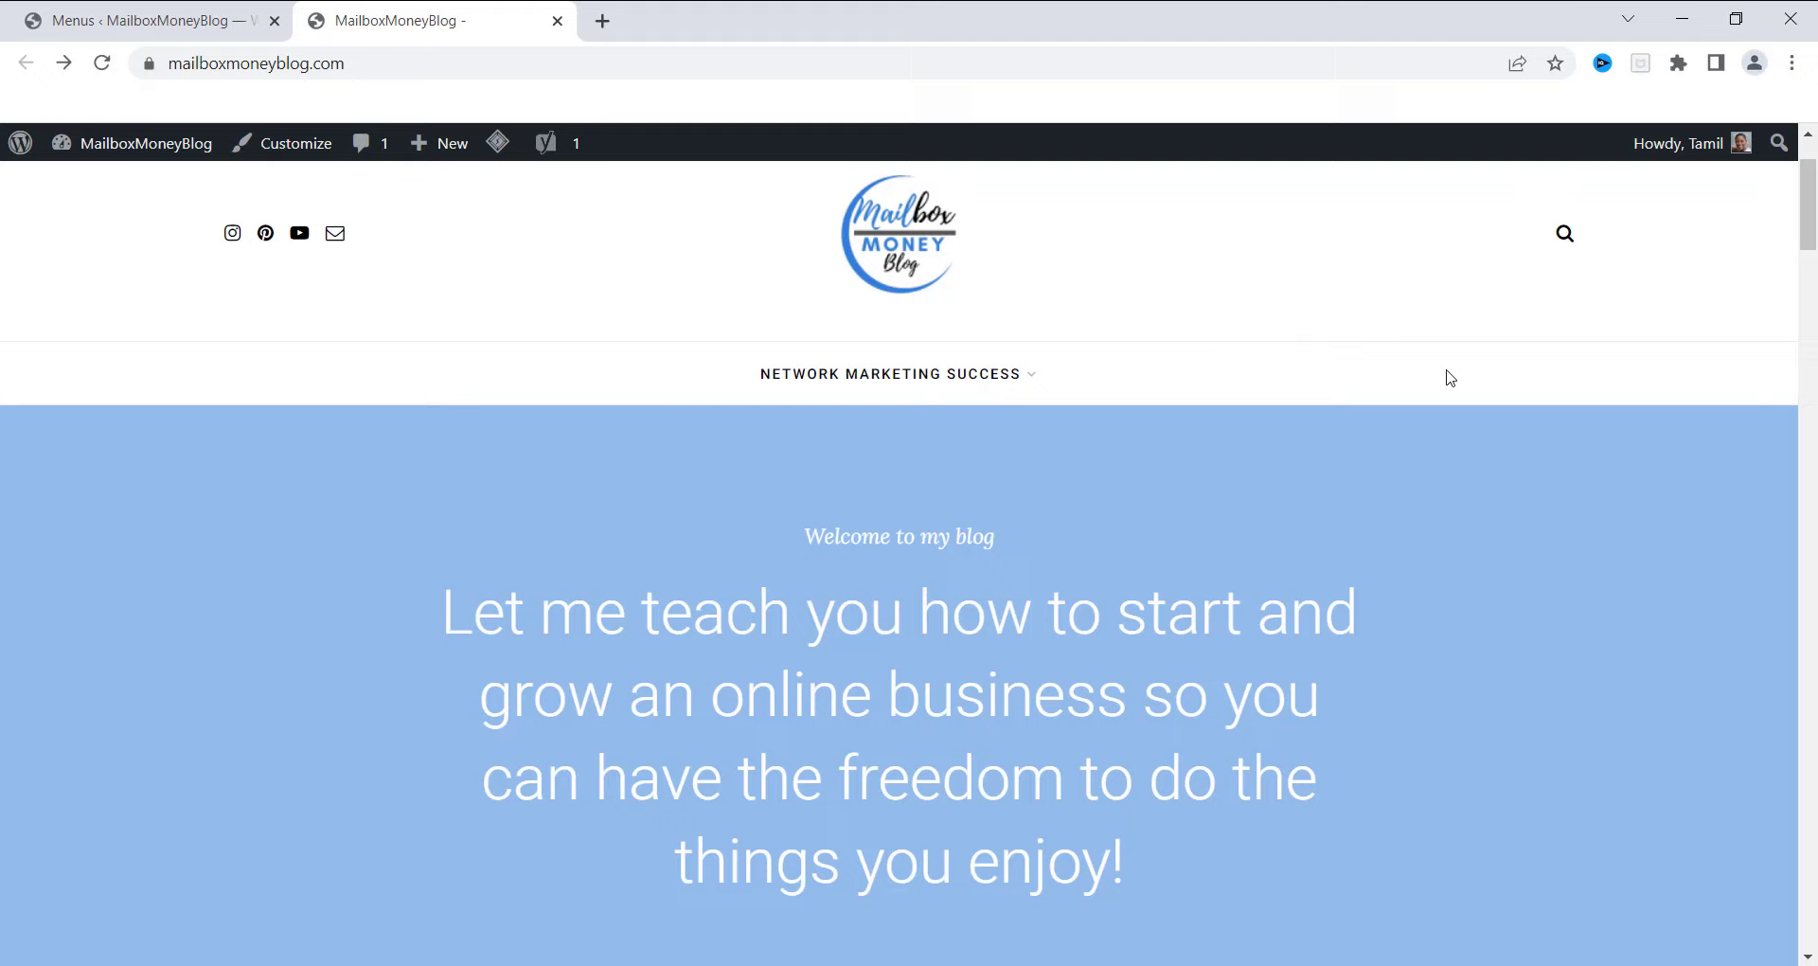
mouse_move(928, 372)
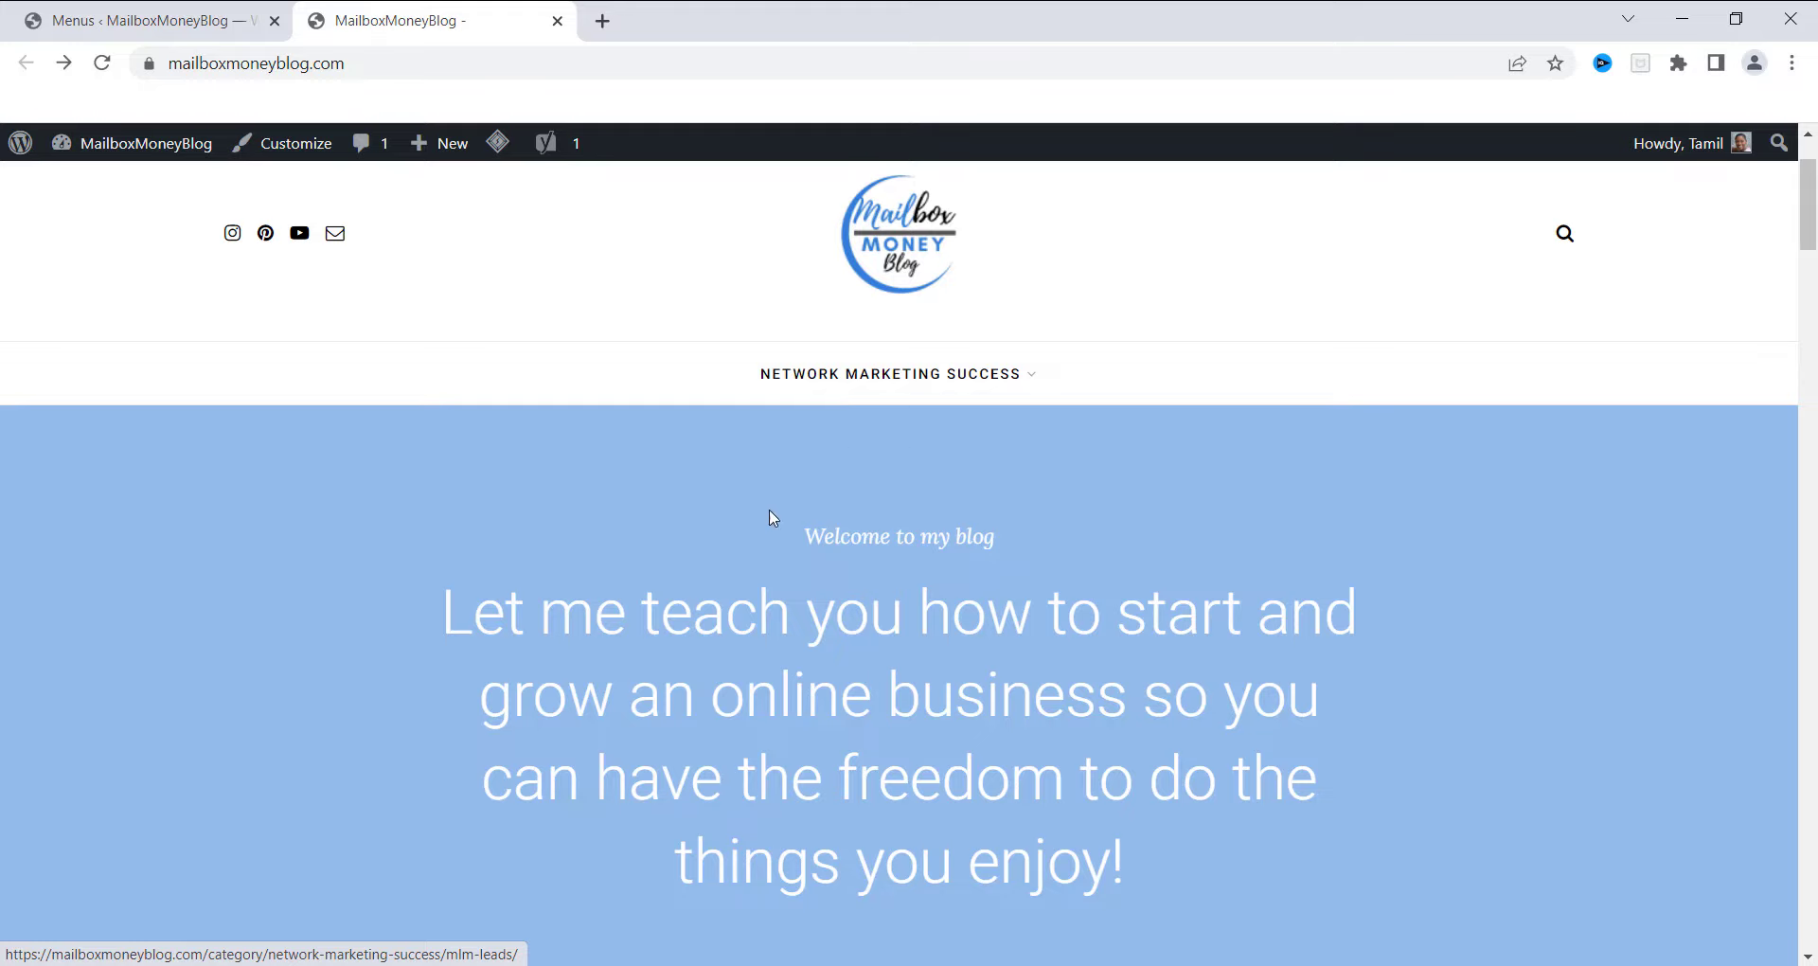
mouse_move(791, 395)
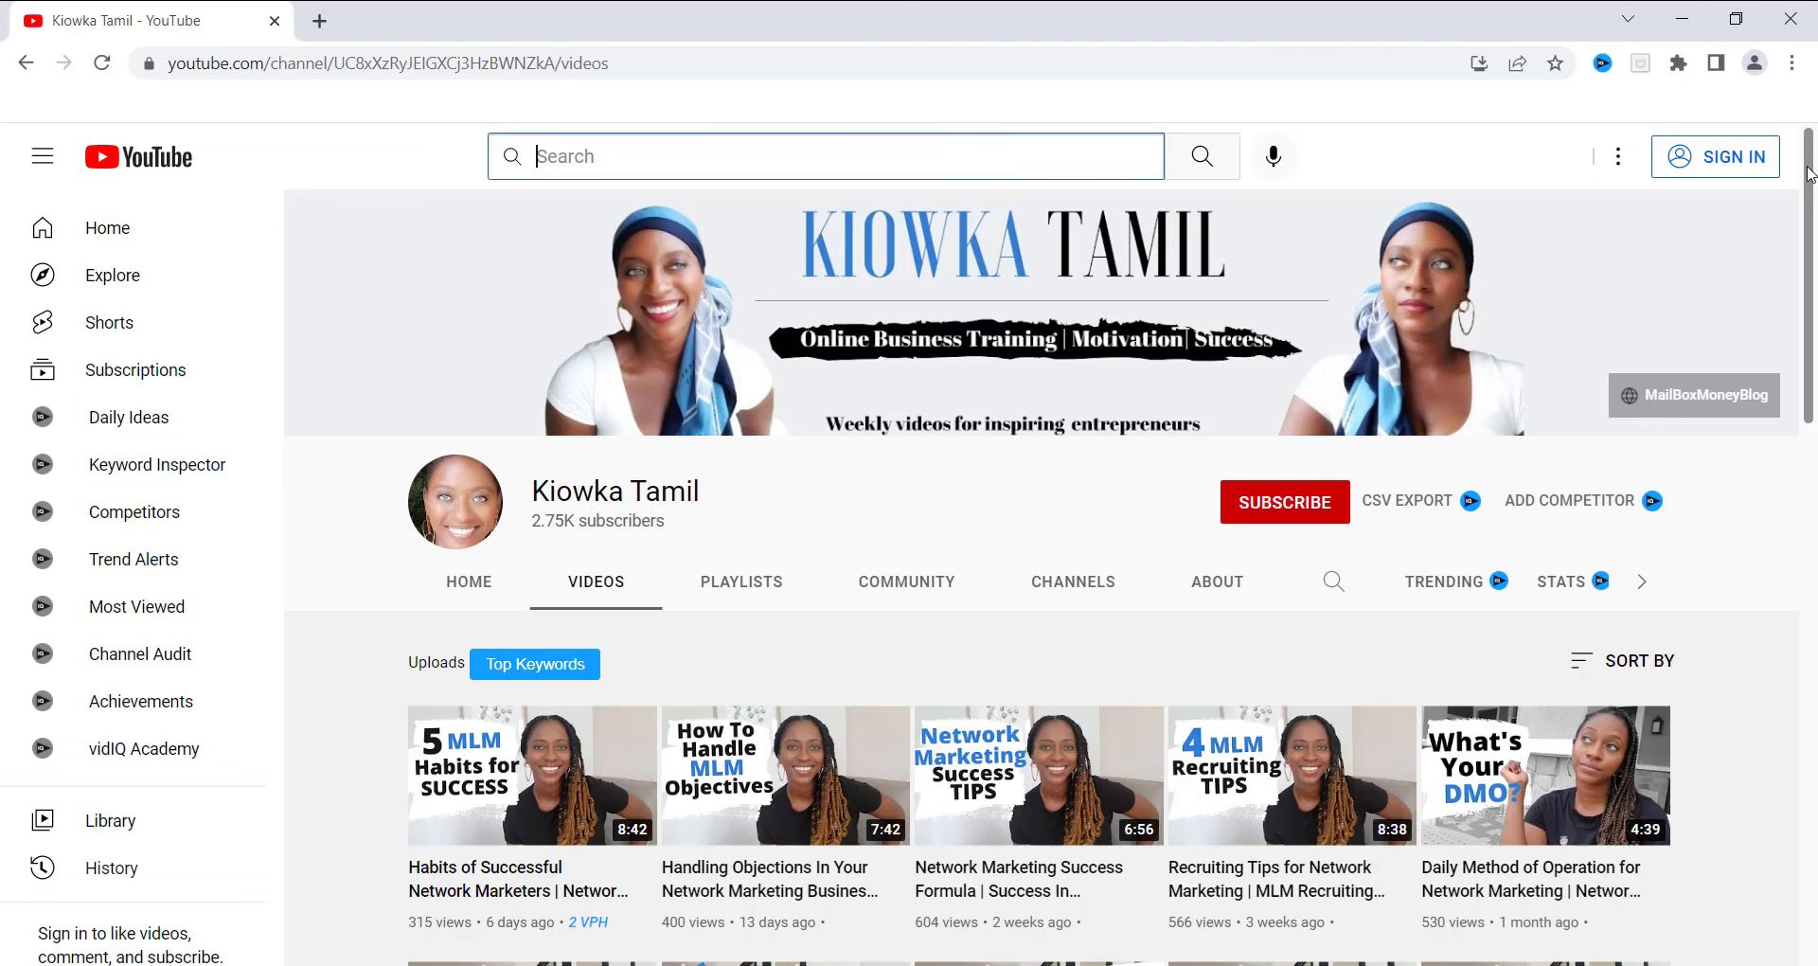
drag(1809, 173, 1815, 358)
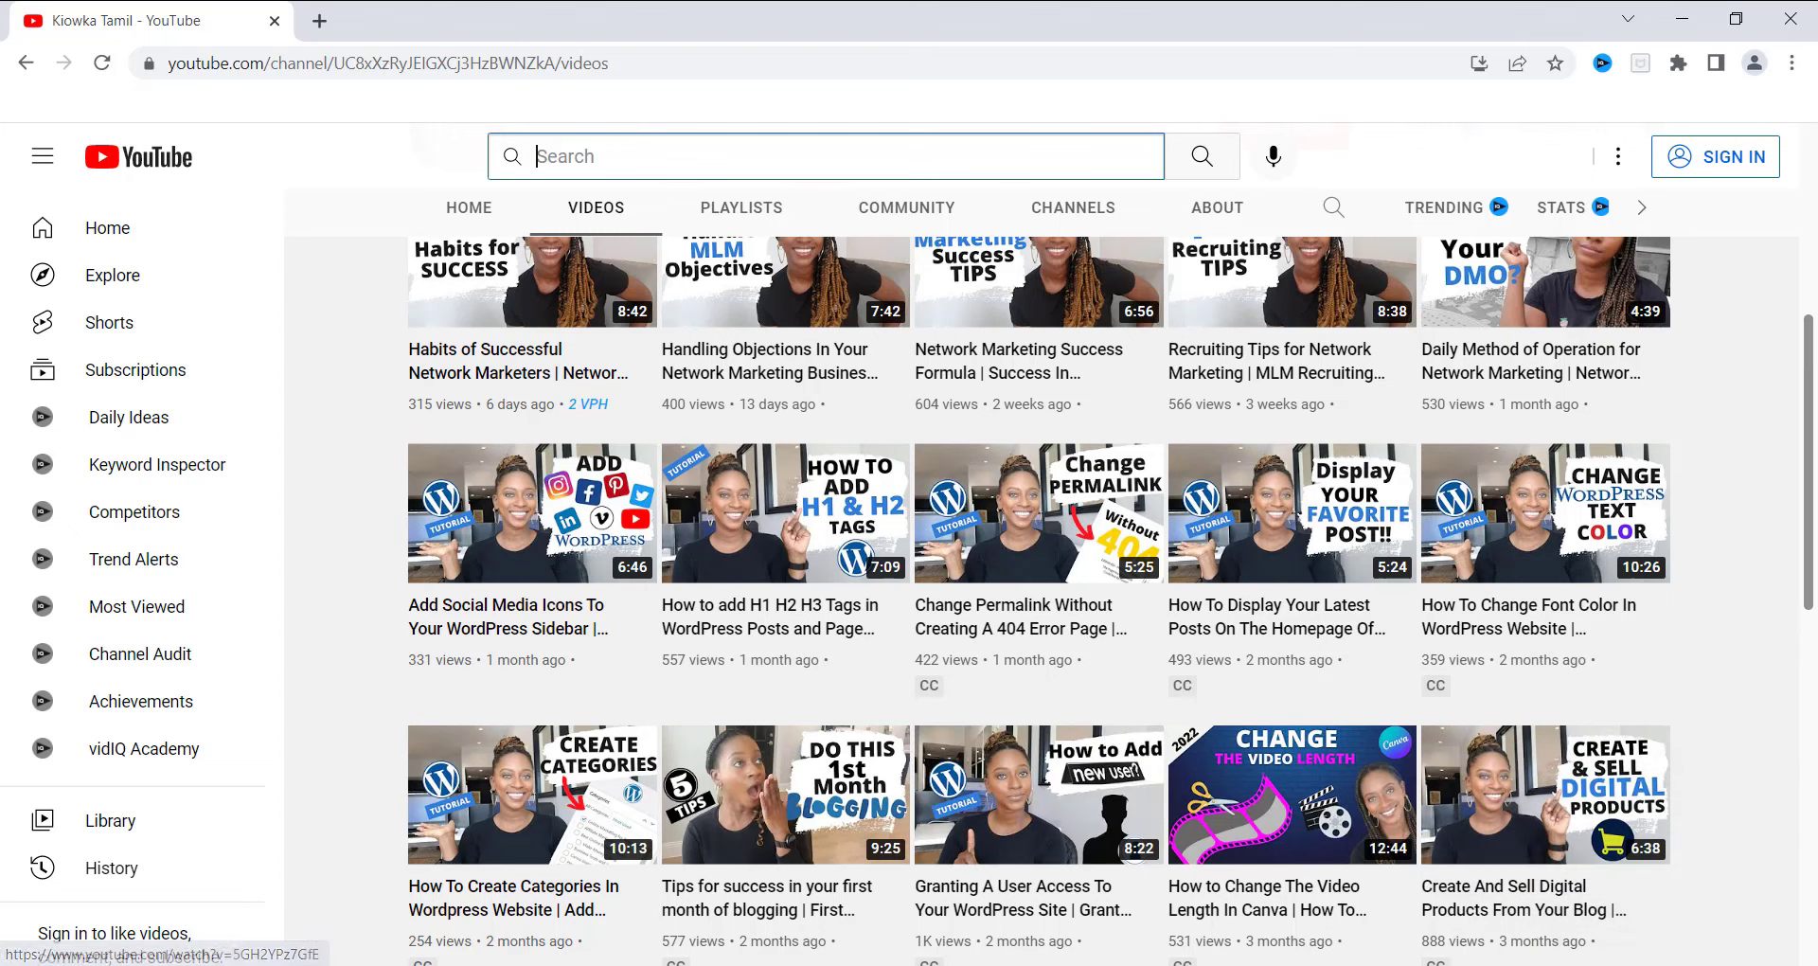
mouse_move(1811, 353)
mouse_down()
mouse_move(1814, 689)
mouse_move(1816, 356)
mouse_up()
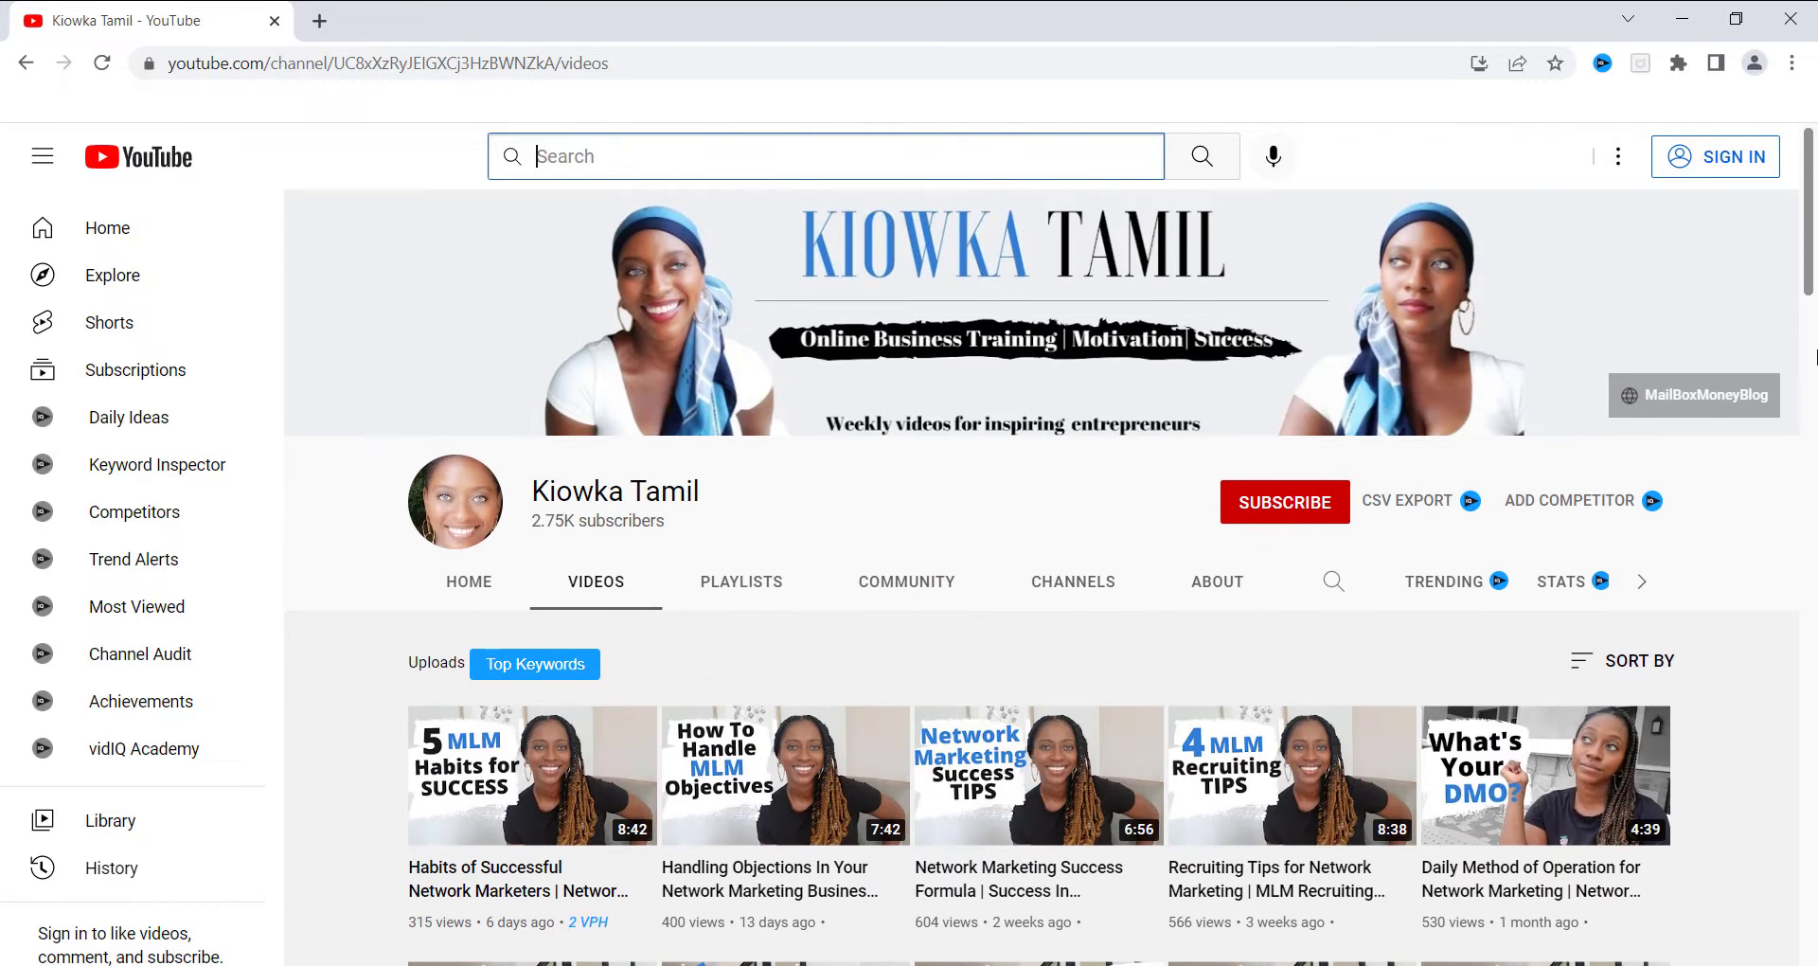